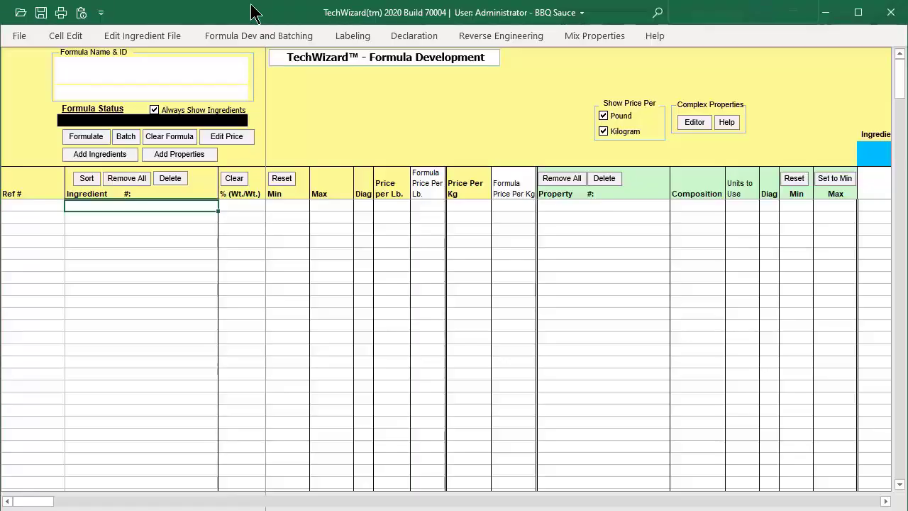
# Open the Formula Development view and clear all ingredients and properties from the current formula.
pyautogui.click(253, 37)
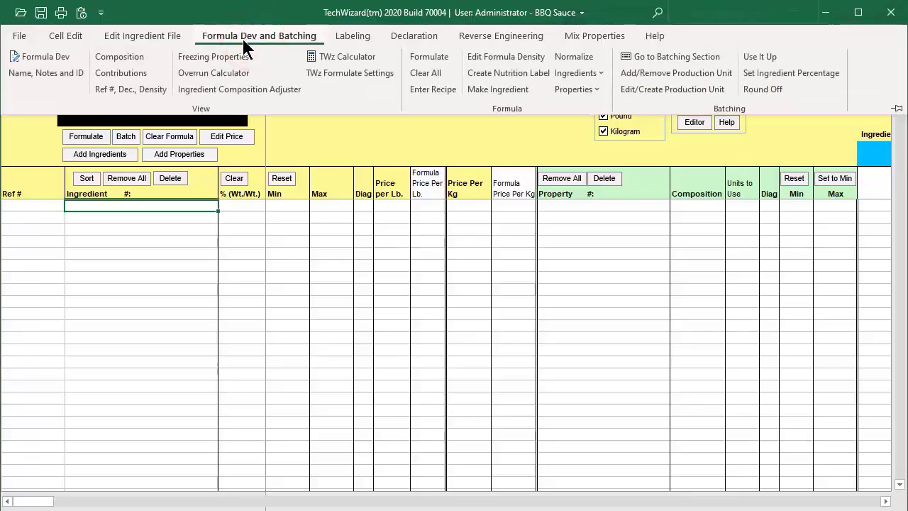
pyautogui.click(48, 58)
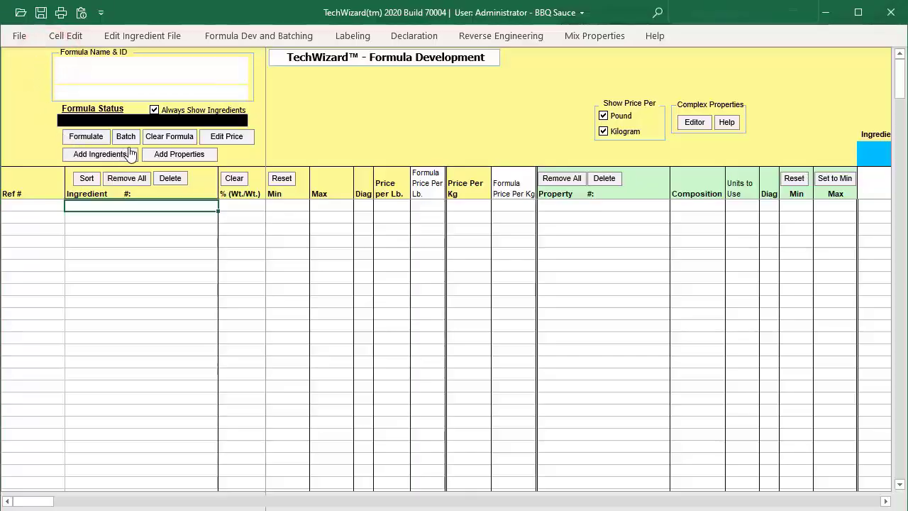
pyautogui.click(162, 140)
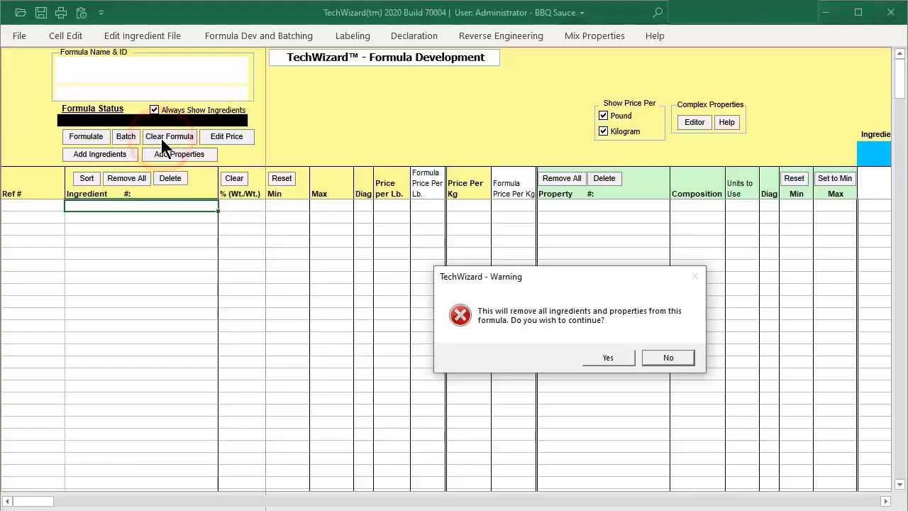
pyautogui.click(618, 355)
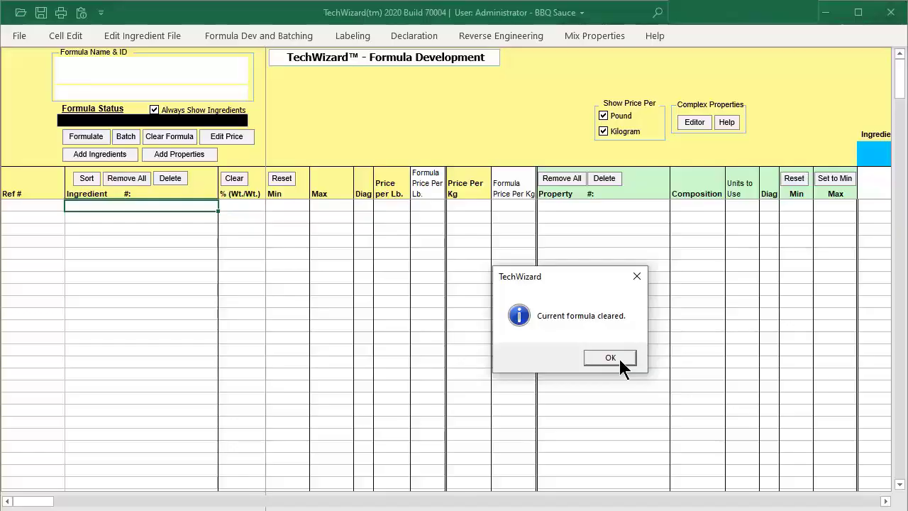
pyautogui.click(619, 359)
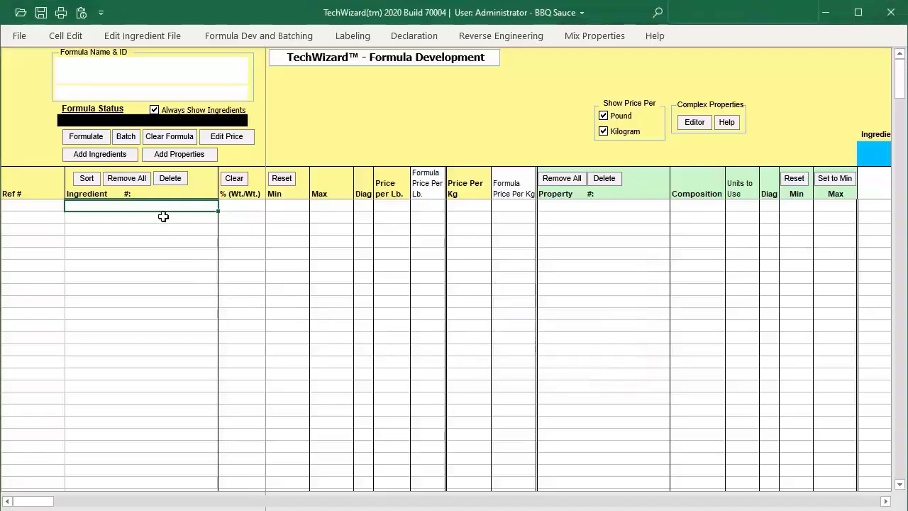
# Name the formula BBQ Sauce and give it the formula ID 1001.
pyautogui.click(117, 74)
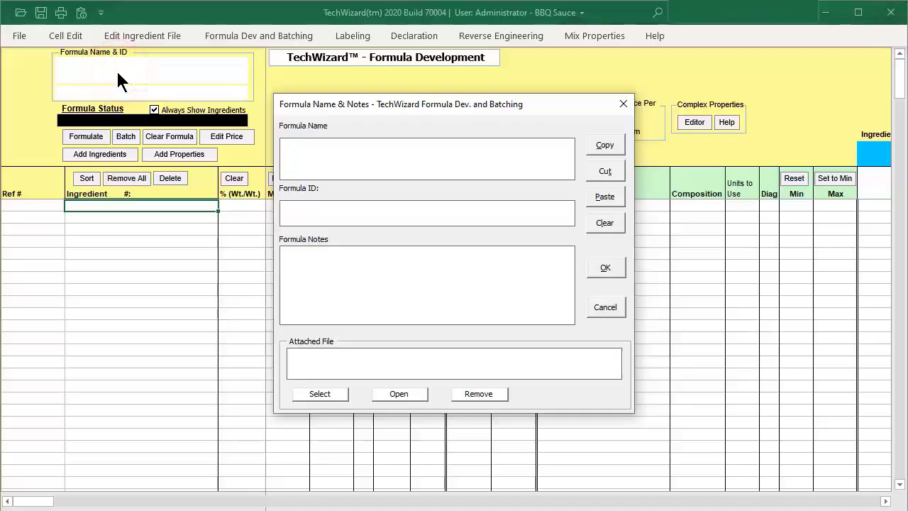
pyautogui.write('BBQ Sau')
pyautogui.write('ce')
pyautogui.write('1001')
pyautogui.click(617, 268)
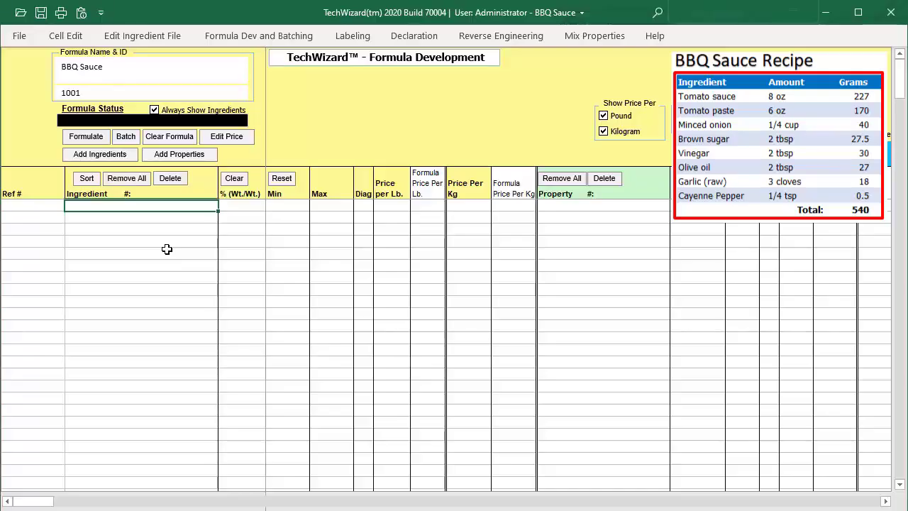
# Add canned tomato sauce and canned tomato paste with salt added to the formula from the BBQ_Sauce_Ex_Ingr_WP.xlsx ingredient file.
pyautogui.click(115, 157)
pyautogui.moveTo(172, 46); pyautogui.dragTo(74, 62)
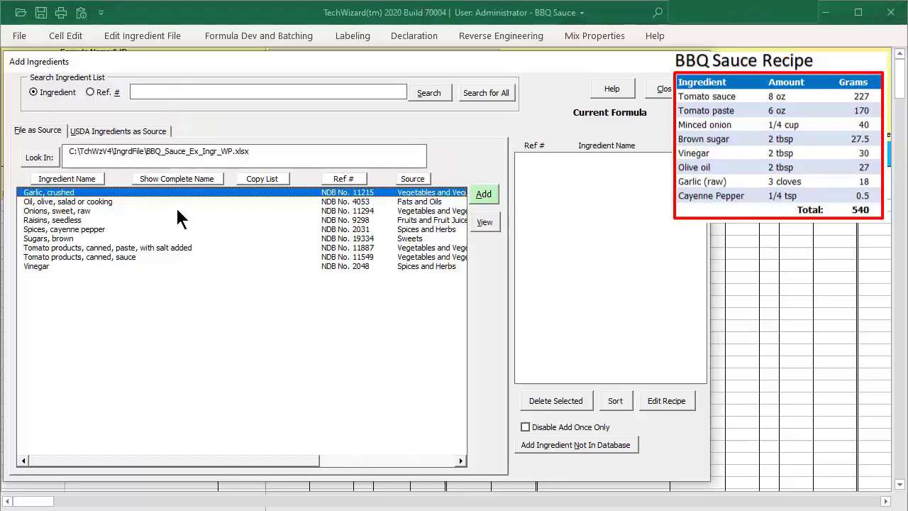
pyautogui.click(139, 257)
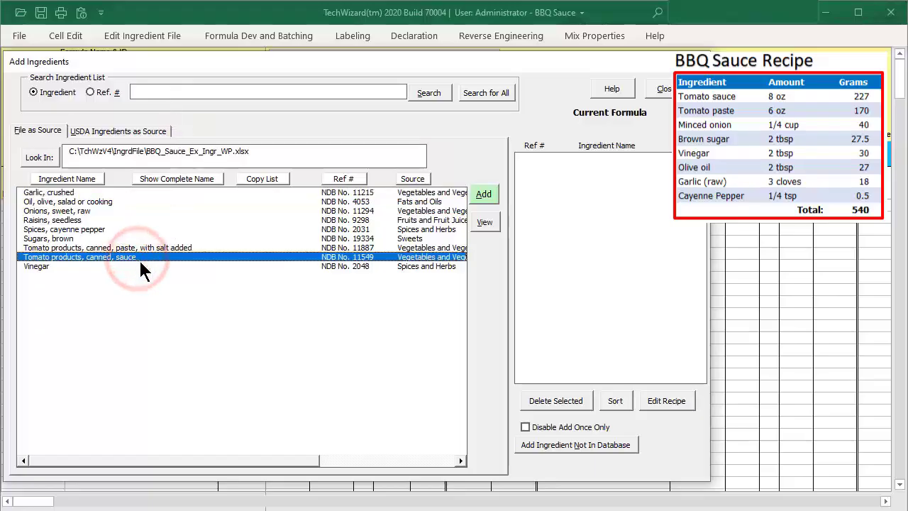
pyautogui.click(483, 195)
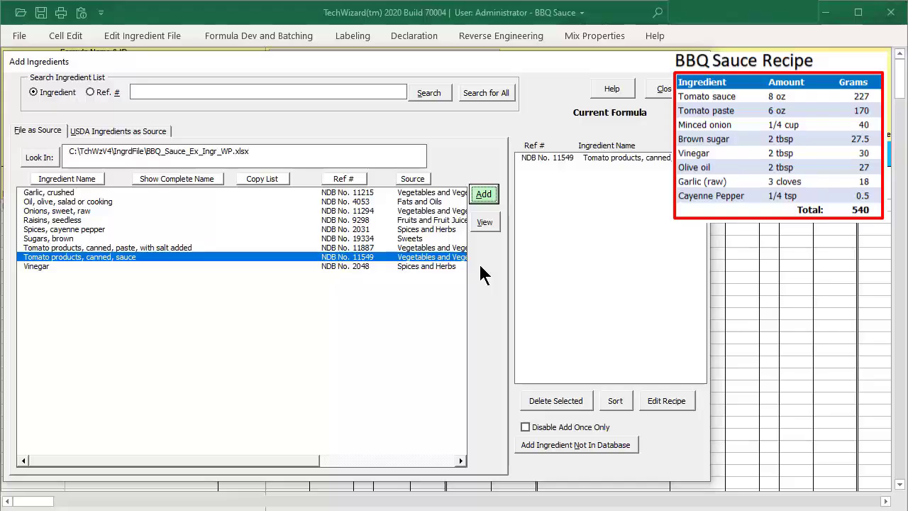
pyautogui.click(227, 248)
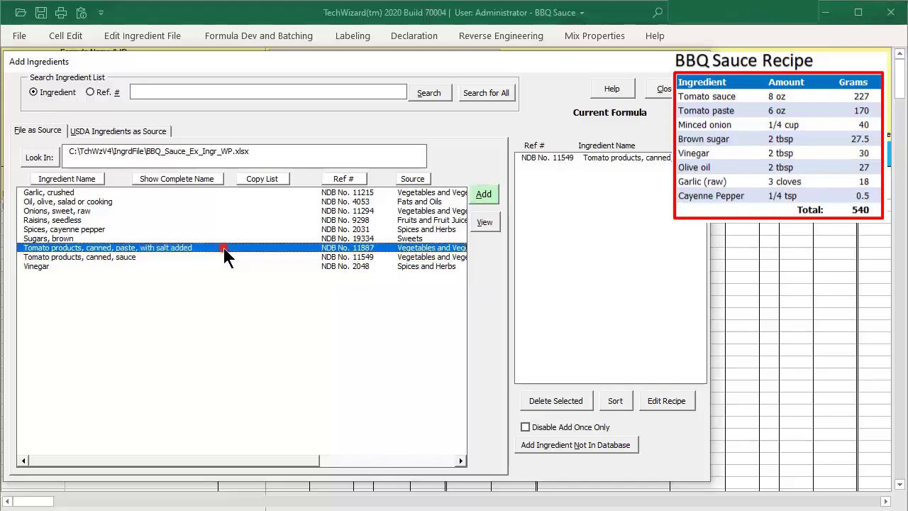
pyautogui.click(487, 198)
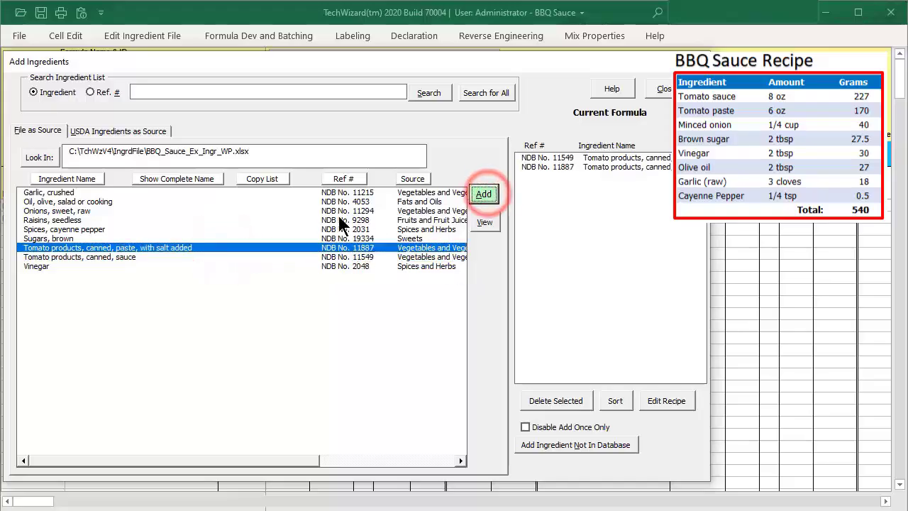
# Add raw sweet onions, brown sugar and vinegar to the formula's ingredients.
pyautogui.click(82, 210)
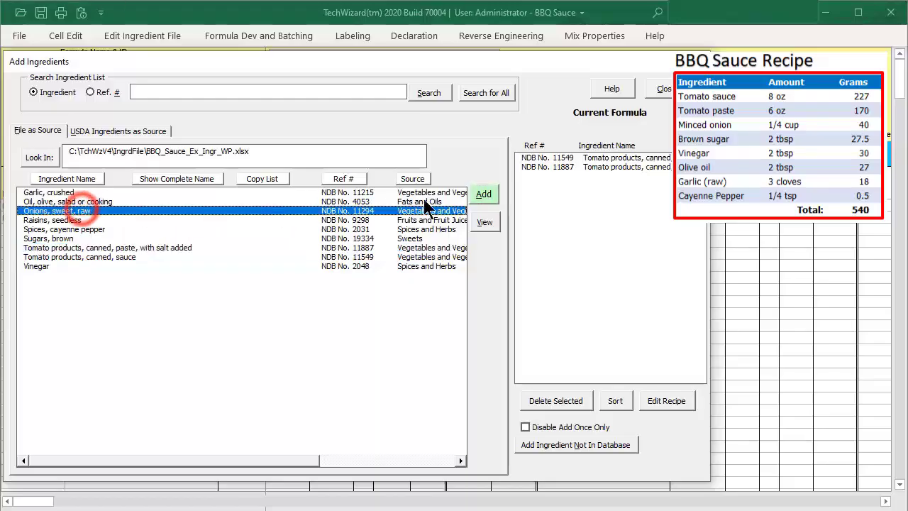
pyautogui.click(483, 195)
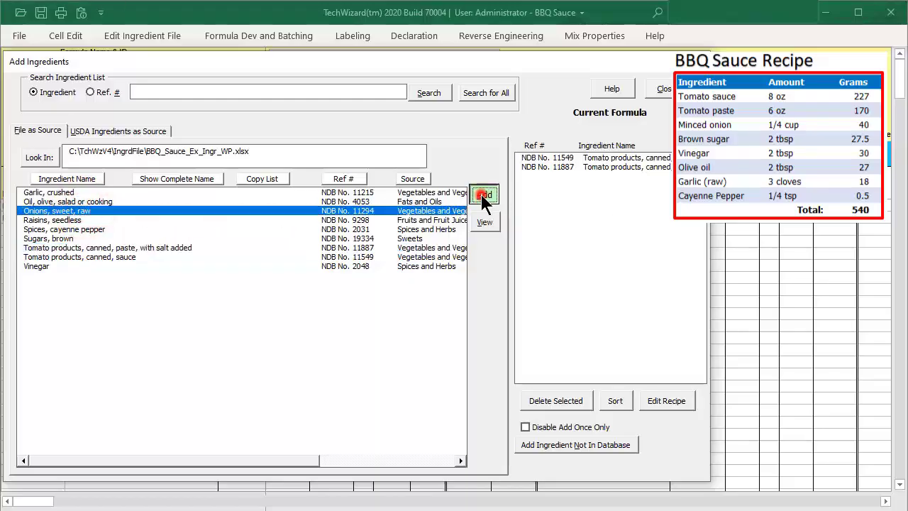
pyautogui.click(112, 238)
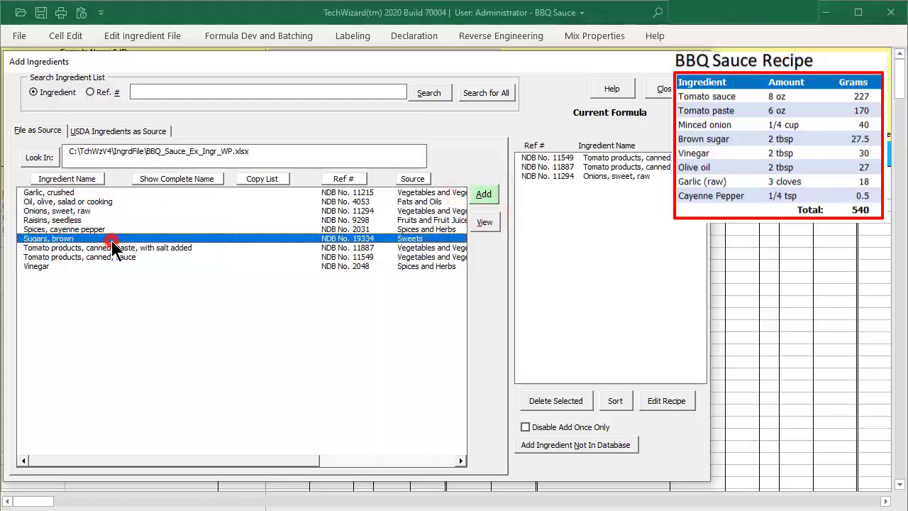
pyautogui.click(485, 195)
pyautogui.click(81, 268)
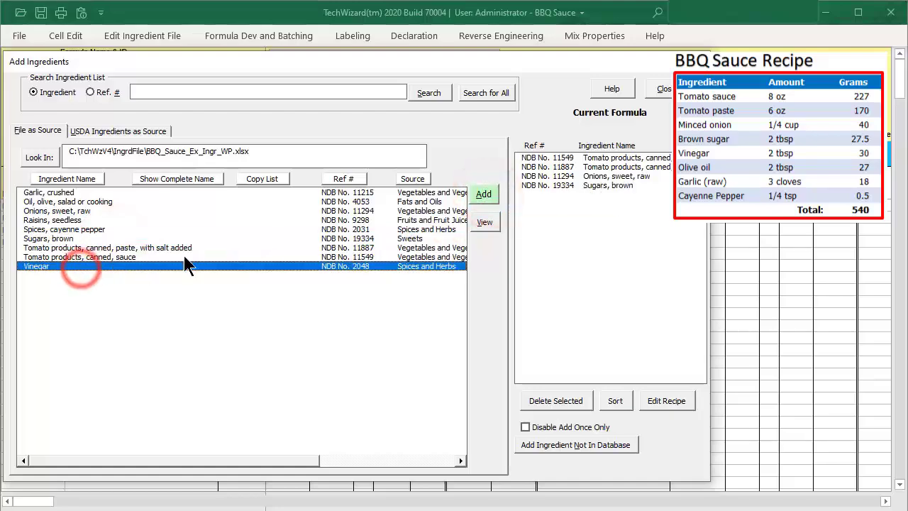
pyautogui.click(485, 195)
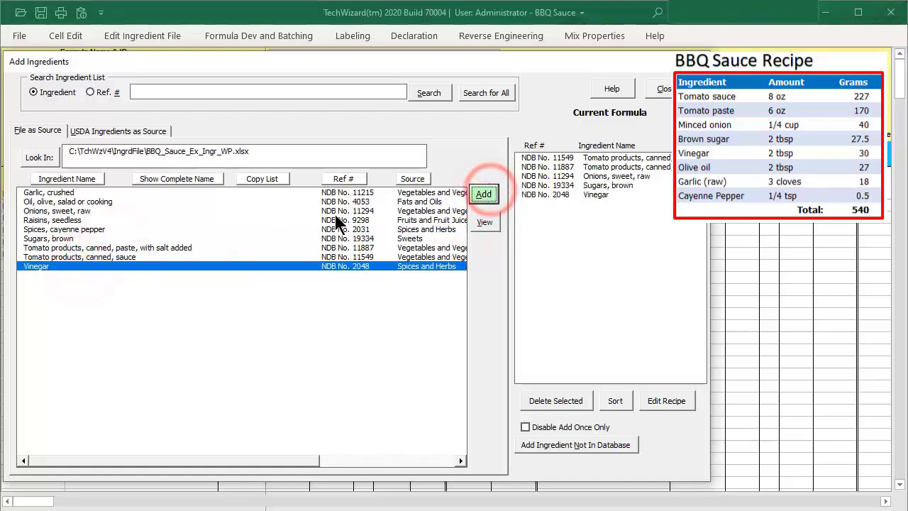
# Add olive oil, crushed garlic and cayenne pepper to the formula, and finish adding ingredients.
pyautogui.click(105, 202)
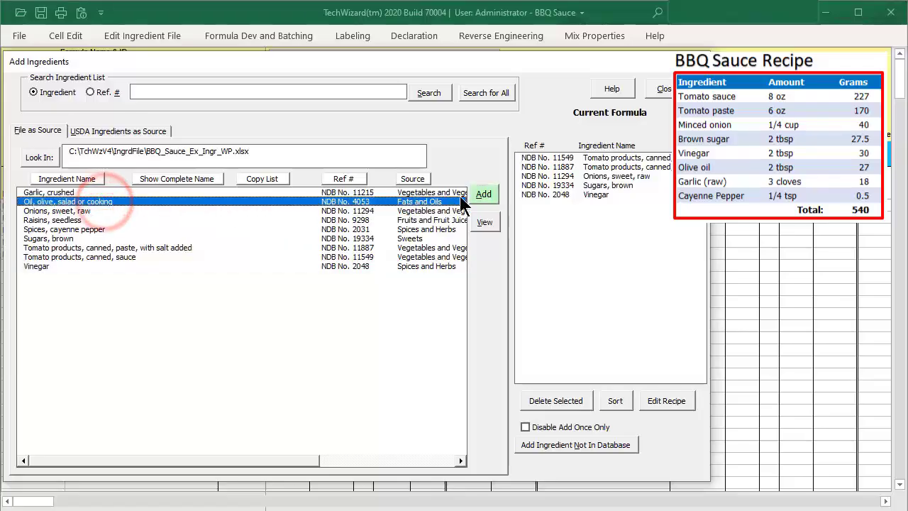
pyautogui.click(491, 195)
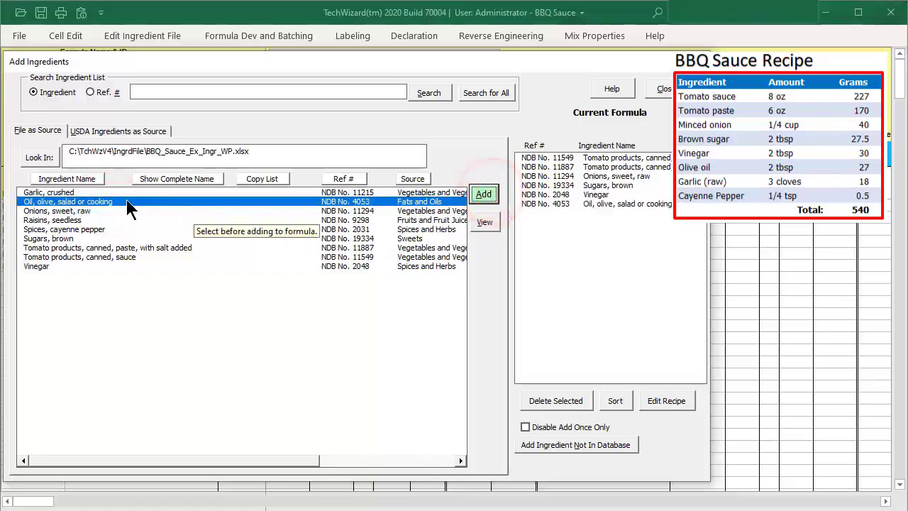
pyautogui.click(72, 193)
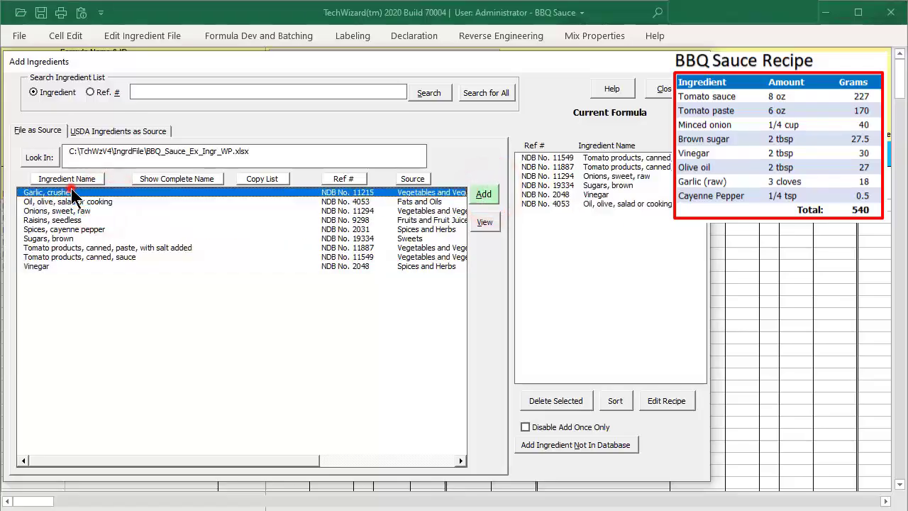
pyautogui.click(485, 195)
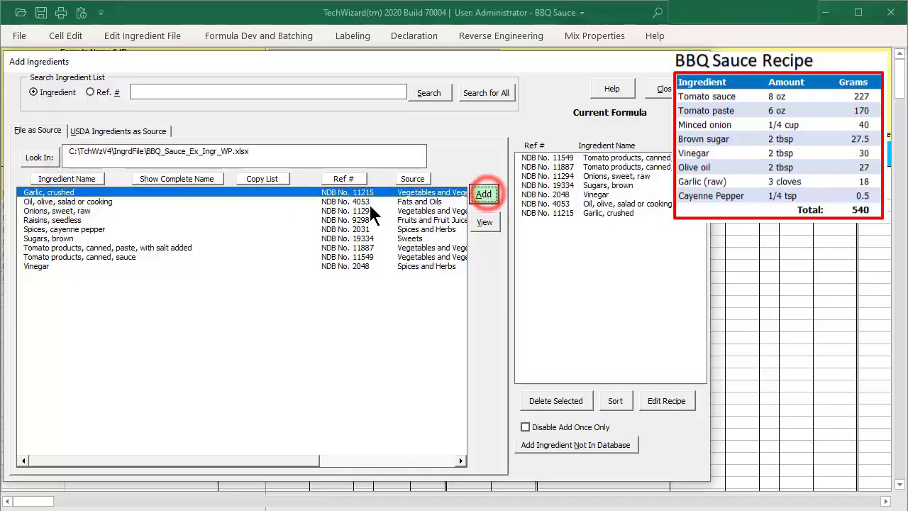
pyautogui.click(95, 229)
pyautogui.click(485, 196)
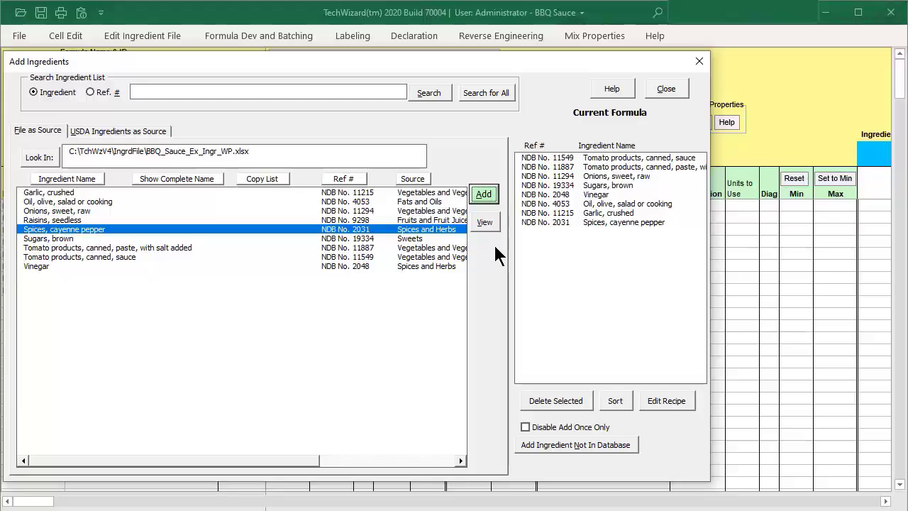
pyautogui.click(683, 88)
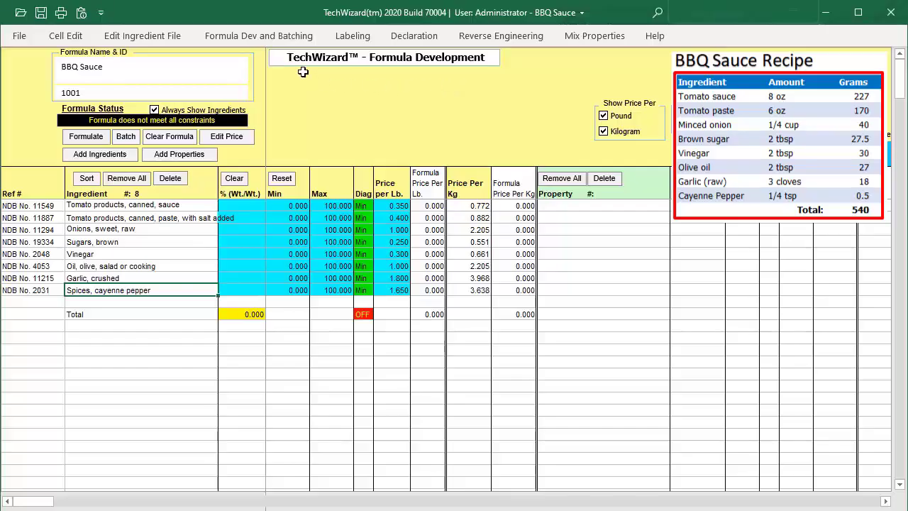
# Start recipe entry for the formula and set the canned tomato sauce amount to 227 g.
pyautogui.click(259, 34)
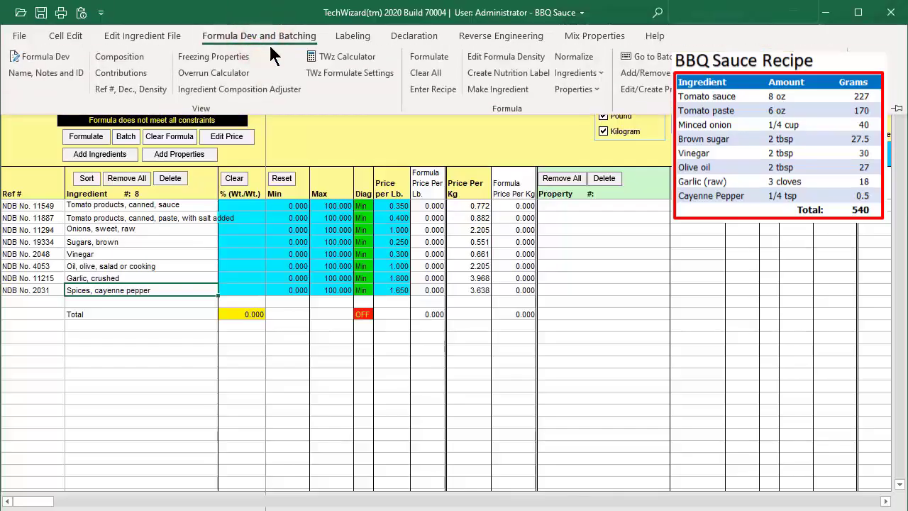
pyautogui.click(433, 89)
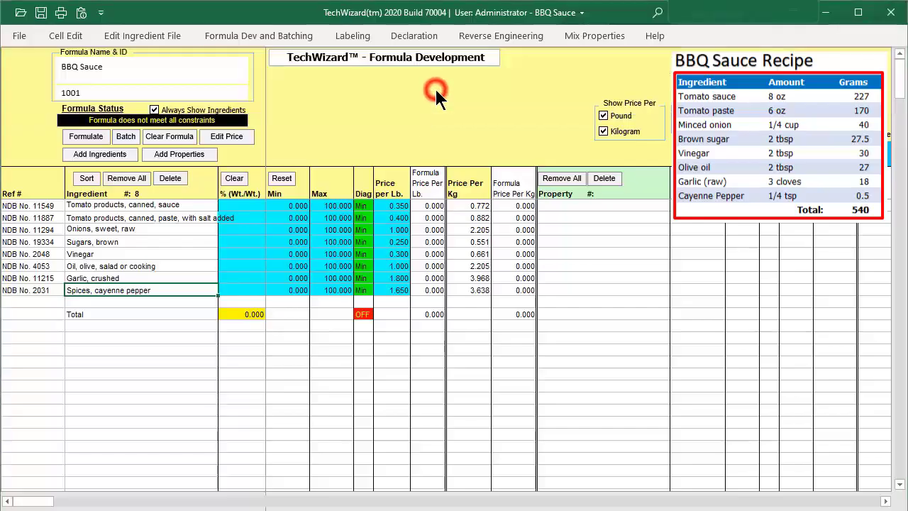
pyautogui.moveTo(395, 10); pyautogui.dragTo(399, 24)
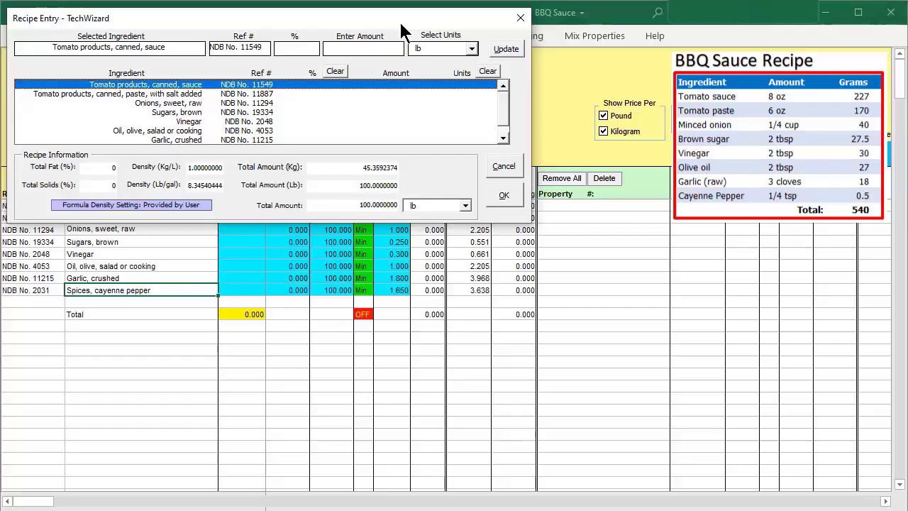
pyautogui.click(289, 85)
pyautogui.click(370, 51)
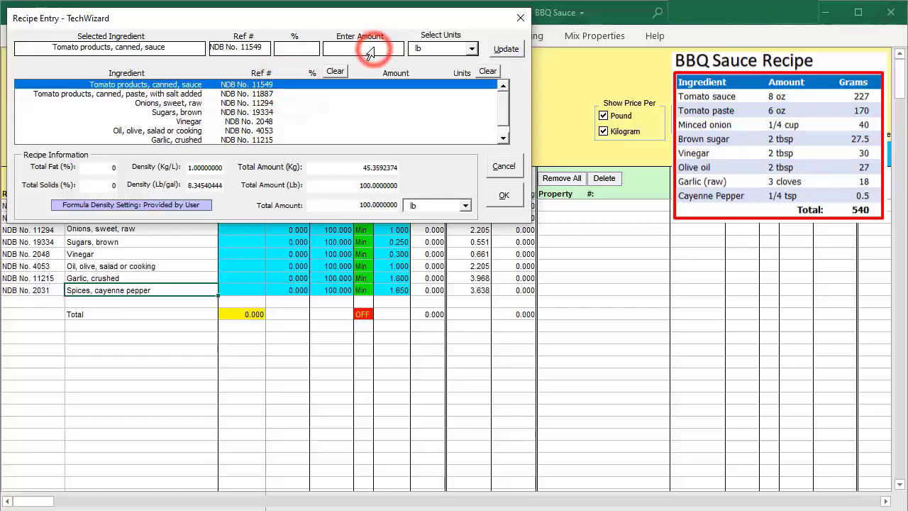
pyautogui.write('227')
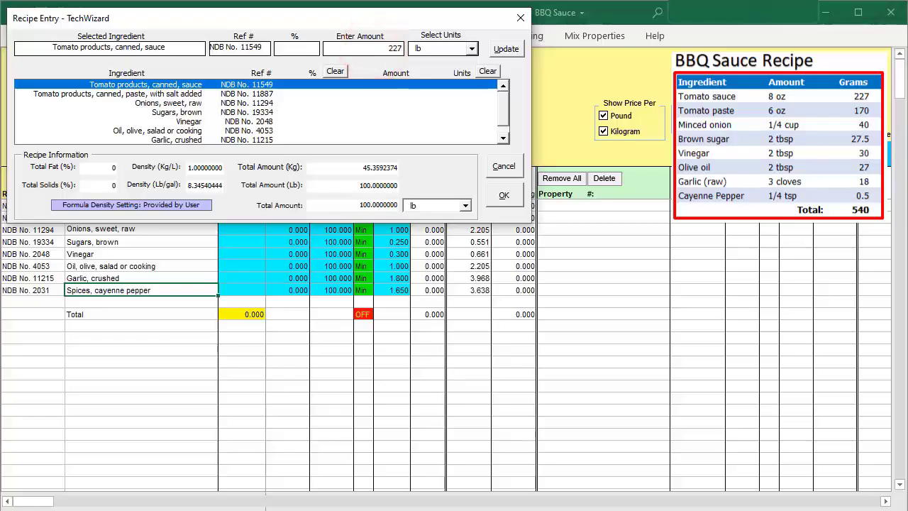
pyautogui.click(471, 48)
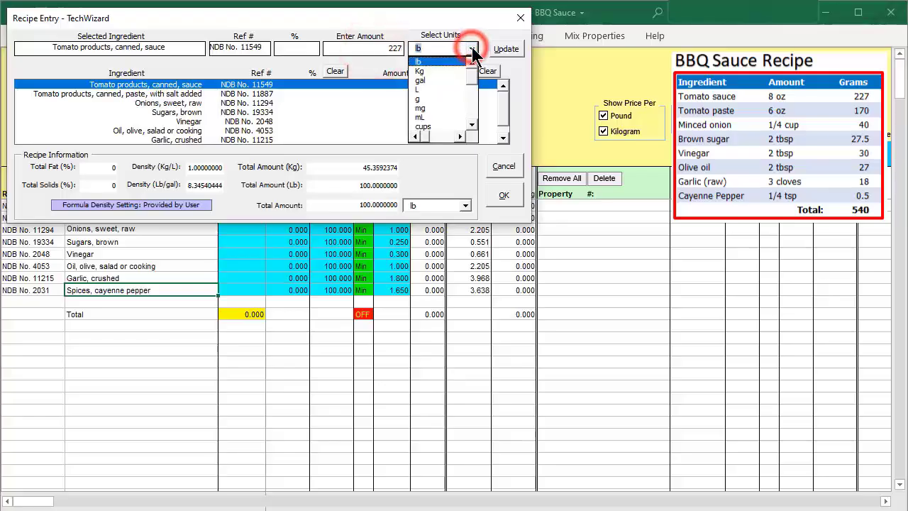
pyautogui.click(443, 100)
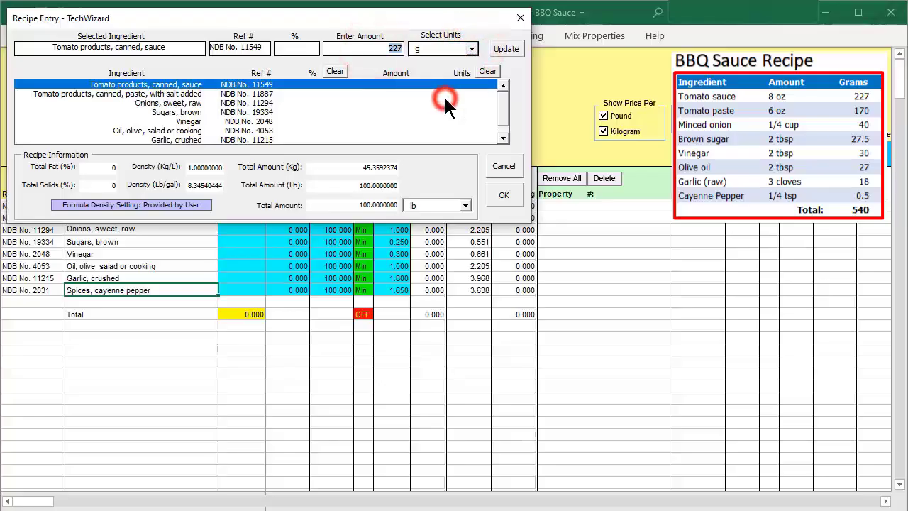
pyautogui.click(516, 49)
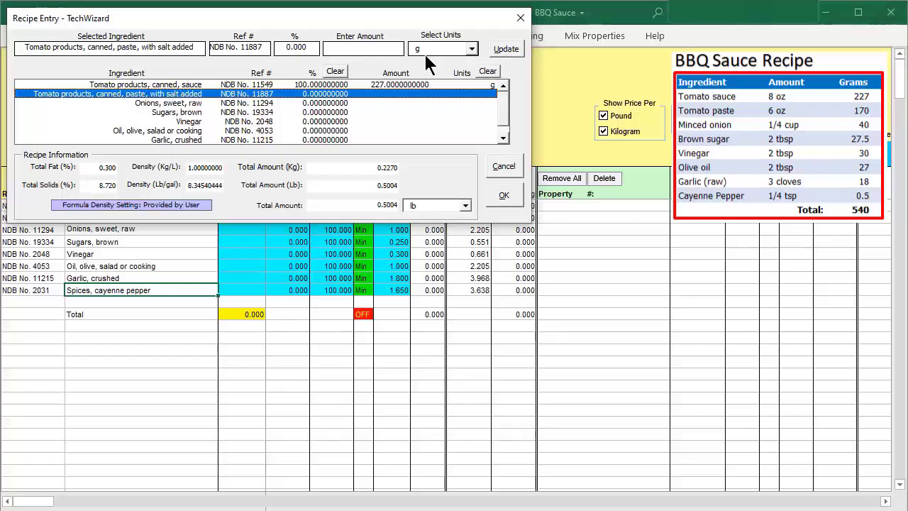
# Set the recipe amounts to 170 g for tomato paste and 40 g for sweet onions.
pyautogui.click(378, 50)
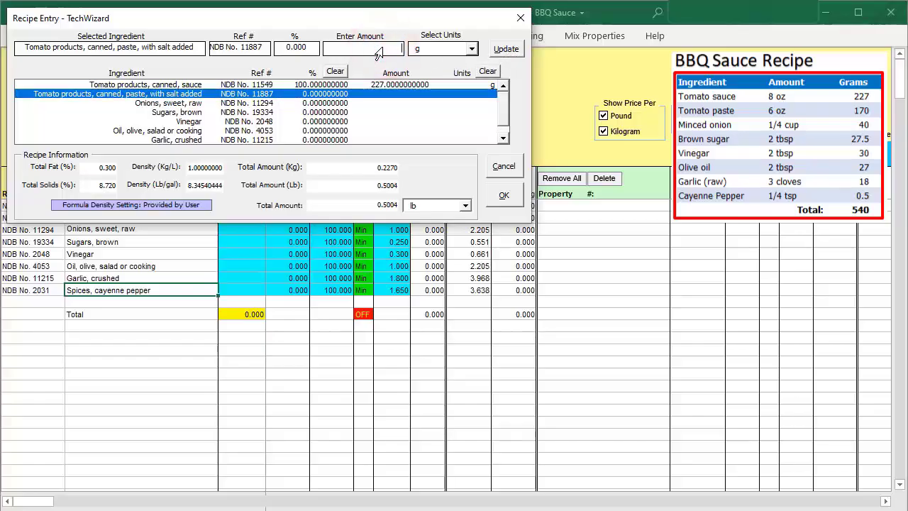
pyautogui.write('170')
pyautogui.click(506, 49)
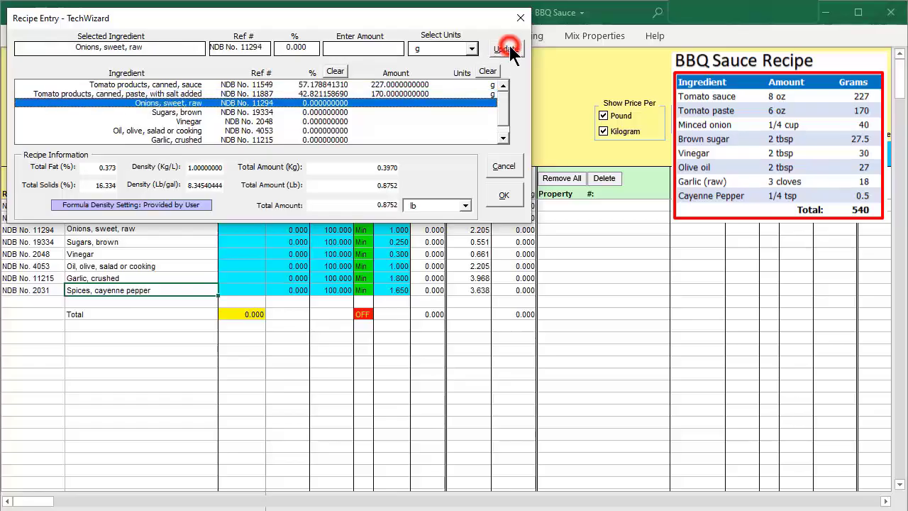
pyautogui.click(375, 54)
pyautogui.write('40')
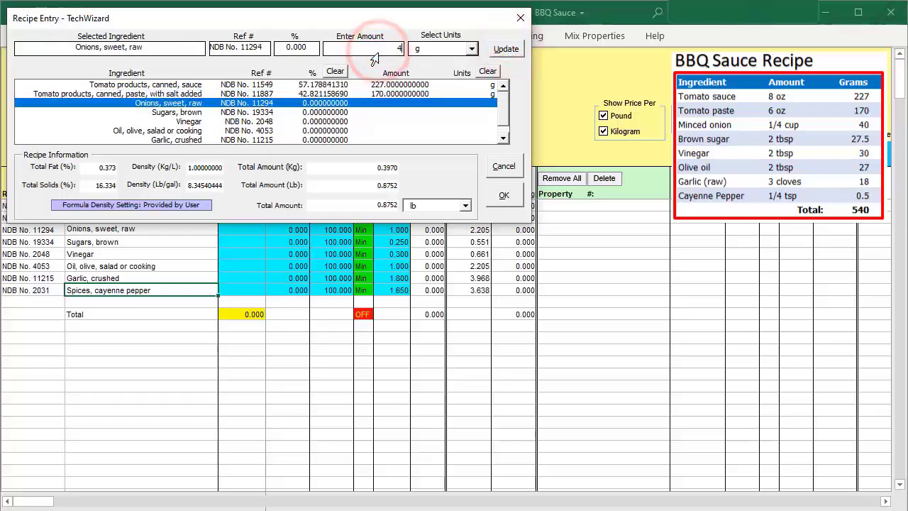
pyautogui.click(505, 48)
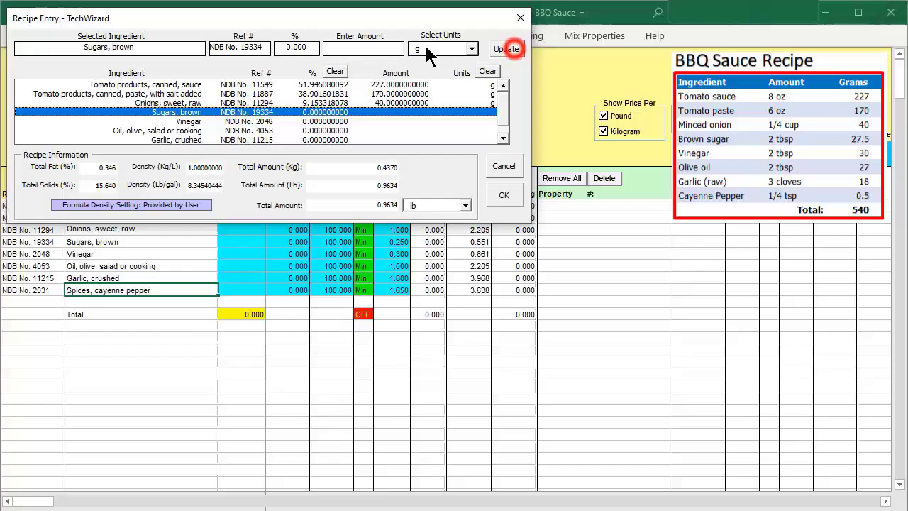
# Set the recipe amounts to 27.5 g for brown sugar and 30 g for vinegar.
pyautogui.click(375, 51)
pyautogui.write('27.5')
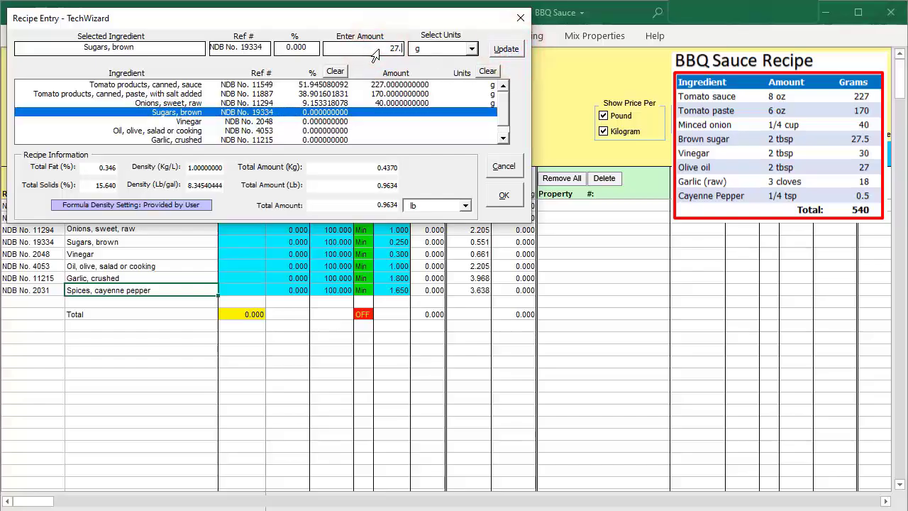
pyautogui.click(506, 48)
pyautogui.click(360, 53)
pyautogui.write('30')
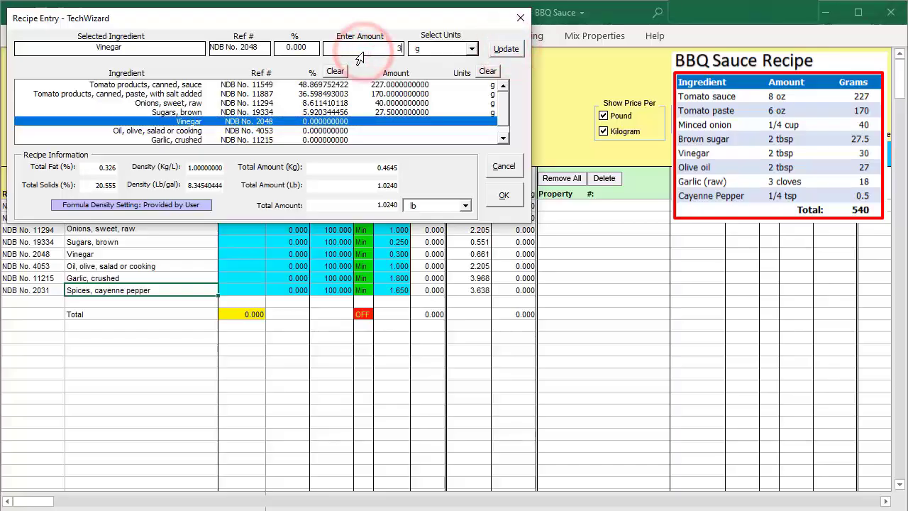
pyautogui.click(520, 49)
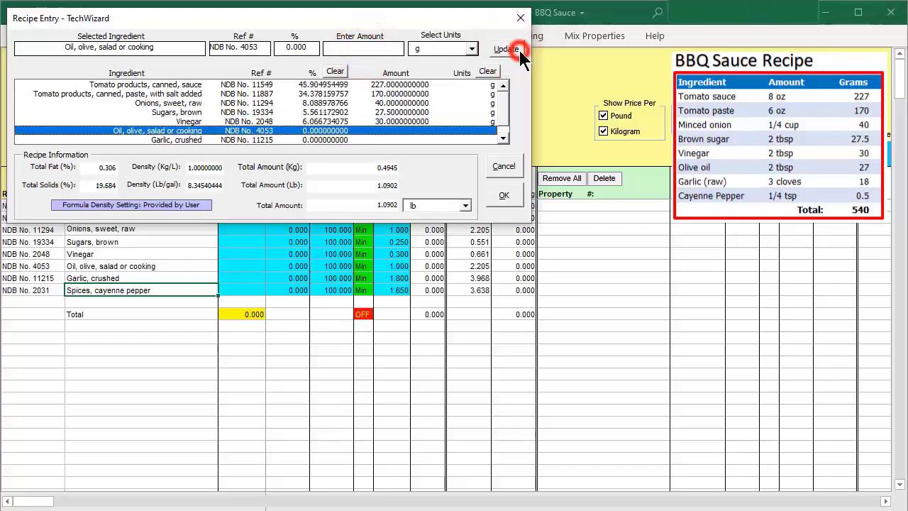
# Set the recipe amounts to 27 g for olive oil and 18 g for crushed garlic.
pyautogui.click(372, 50)
pyautogui.write('27')
pyautogui.click(511, 48)
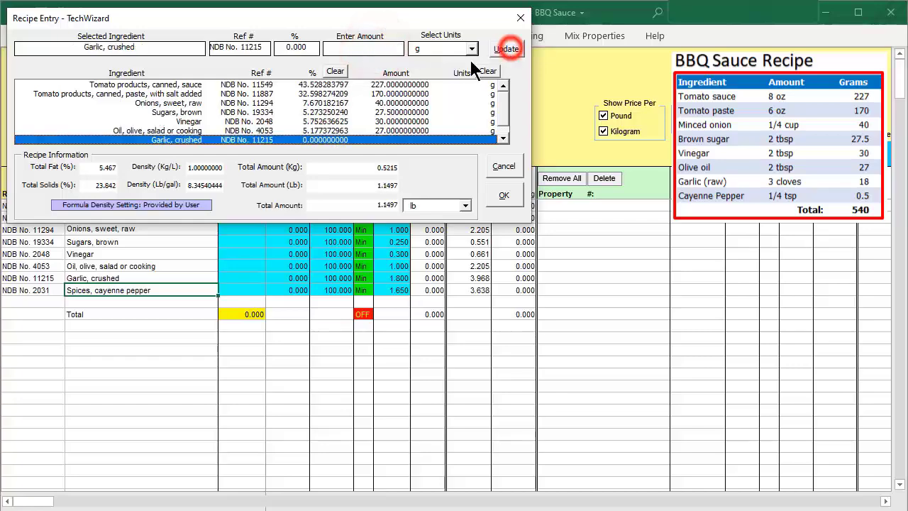
pyautogui.click(376, 49)
pyautogui.write('18')
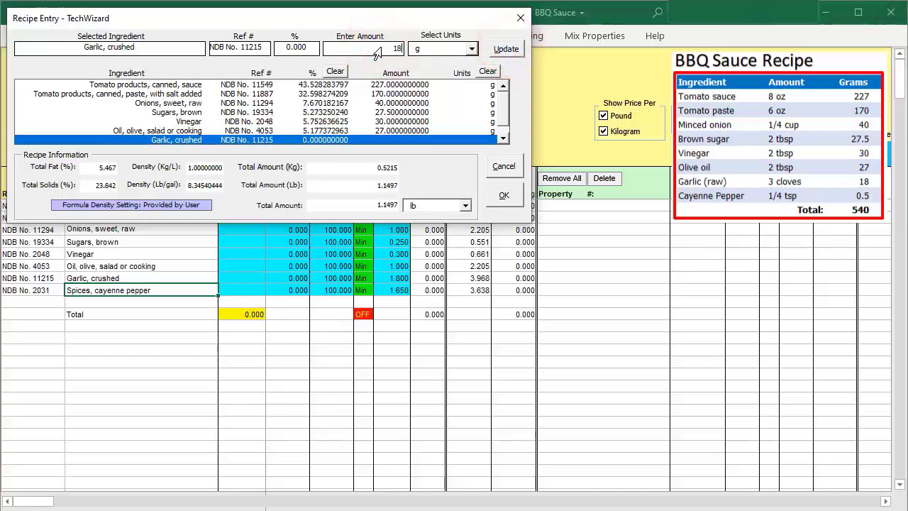
pyautogui.click(508, 48)
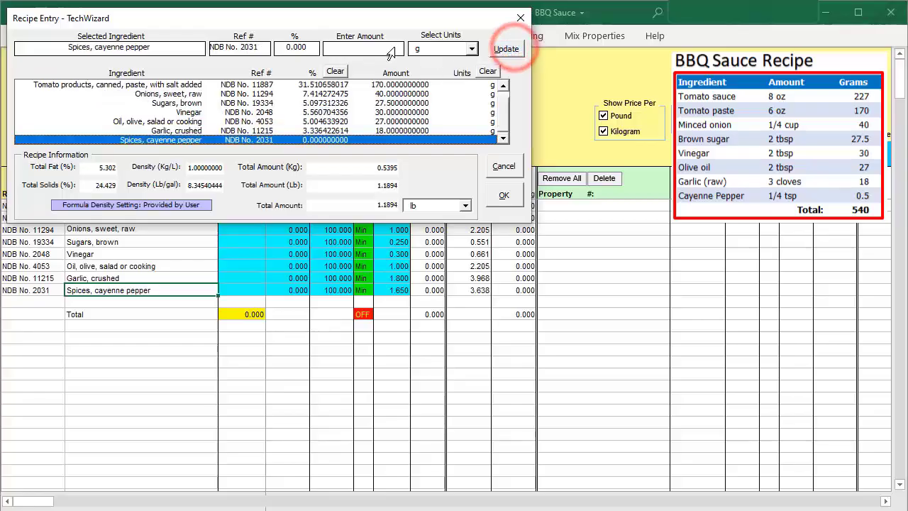
# Set the cayenne pepper amount to 0.5 g and accept the recipe entry.
pyautogui.click(394, 48)
pyautogui.write('.5')
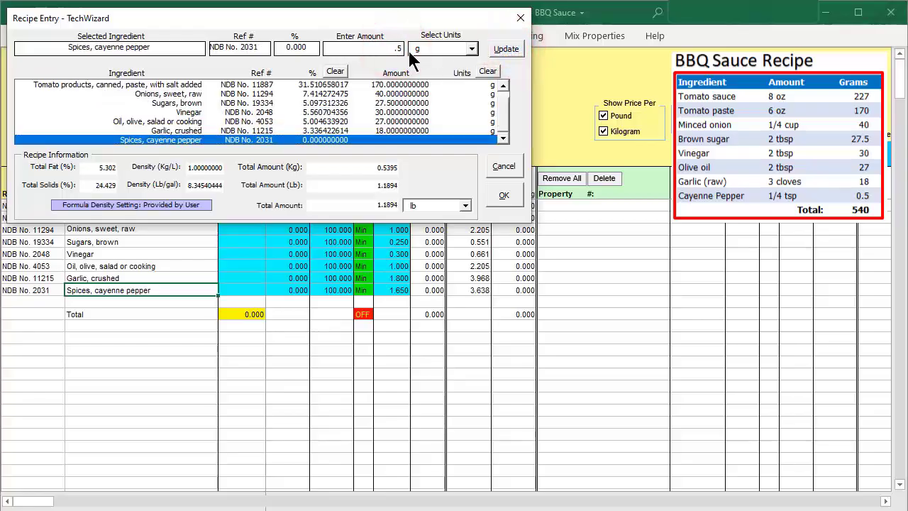
pyautogui.click(511, 47)
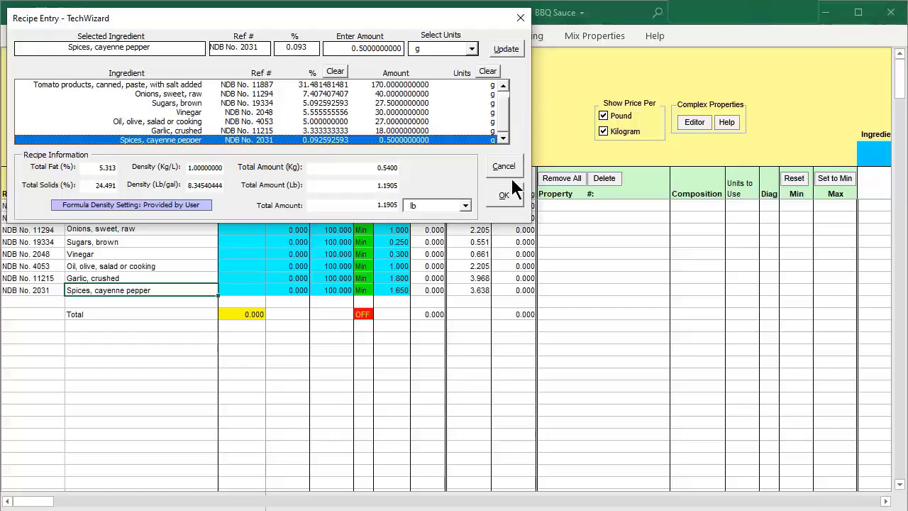
pyautogui.click(503, 196)
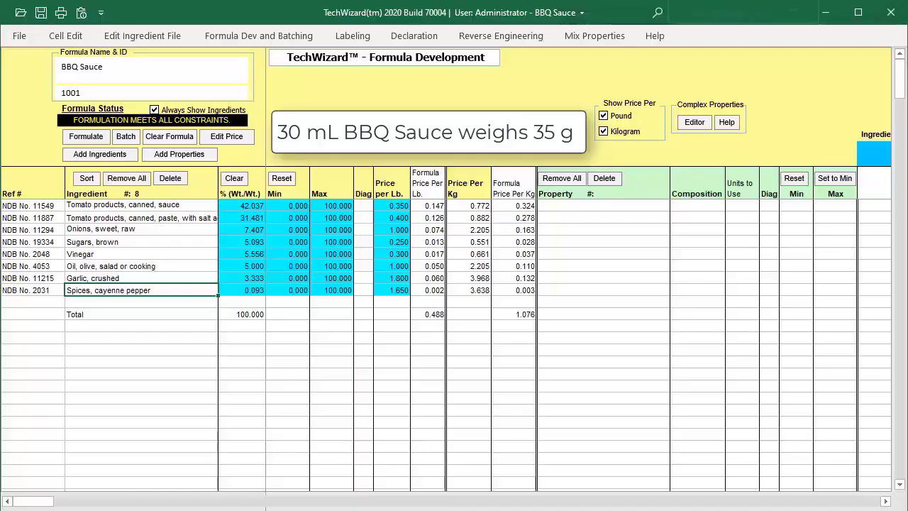
# Choose to enter the formula's density manually and set the density converter's weight to 35 g.
pyautogui.click(277, 35)
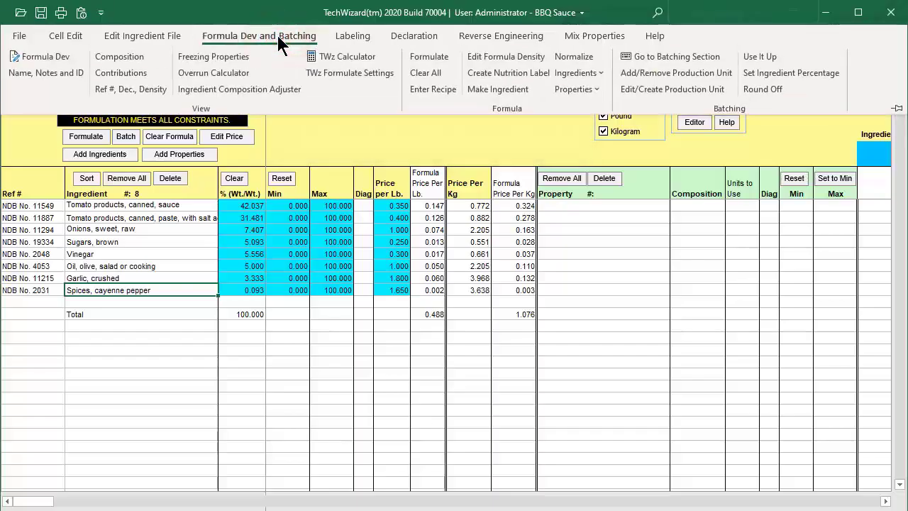
pyautogui.click(518, 59)
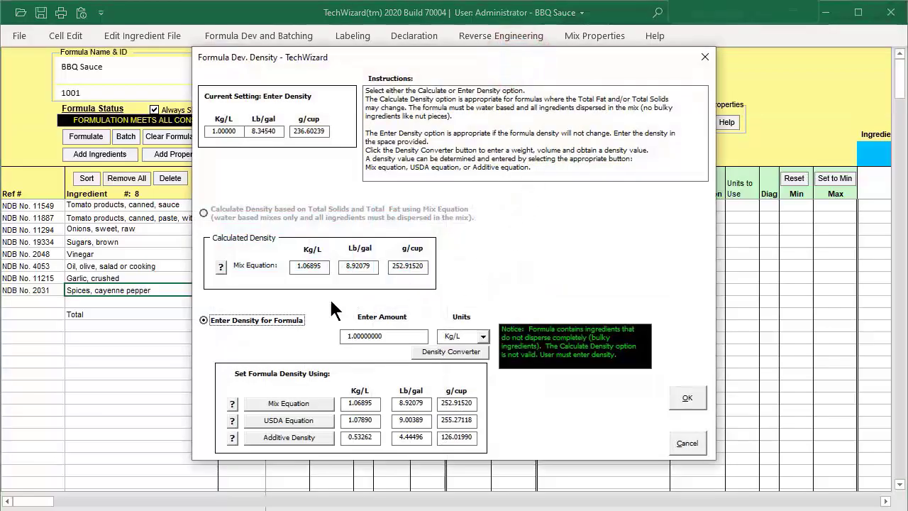
pyautogui.click(204, 320)
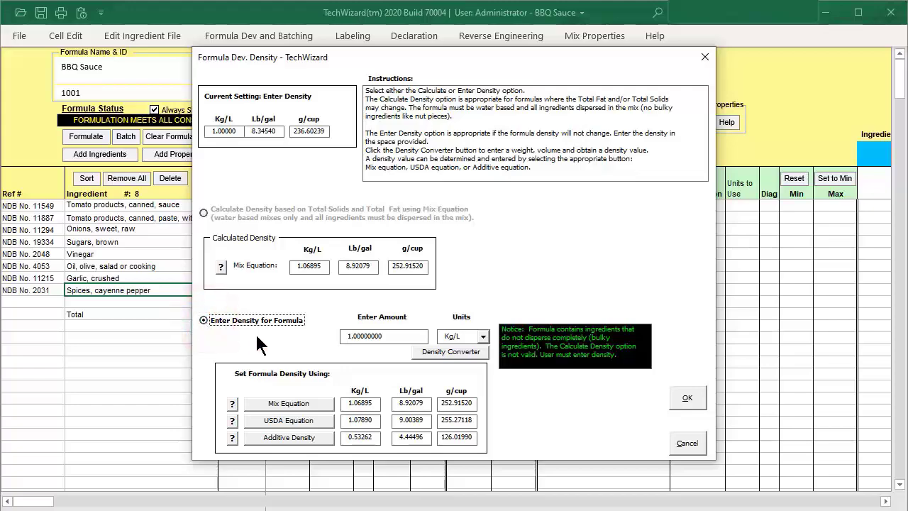
pyautogui.click(452, 351)
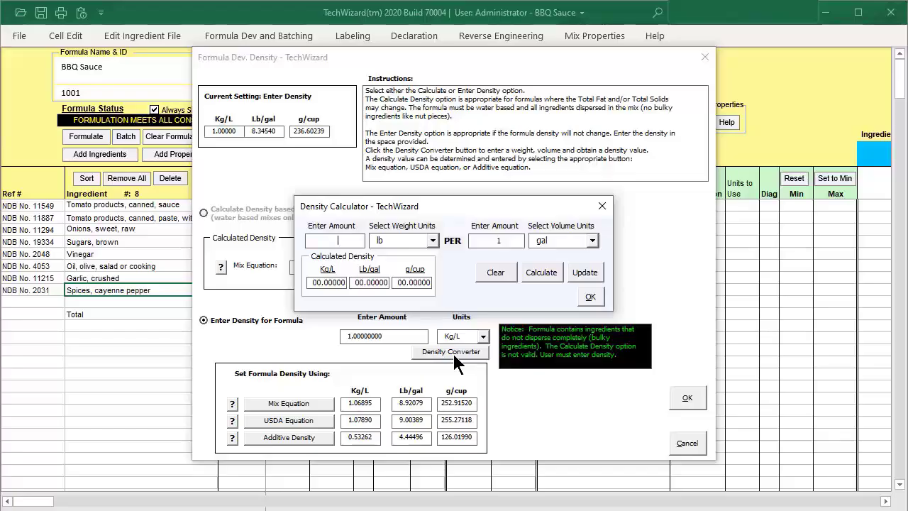
pyautogui.write('35')
pyautogui.click(432, 240)
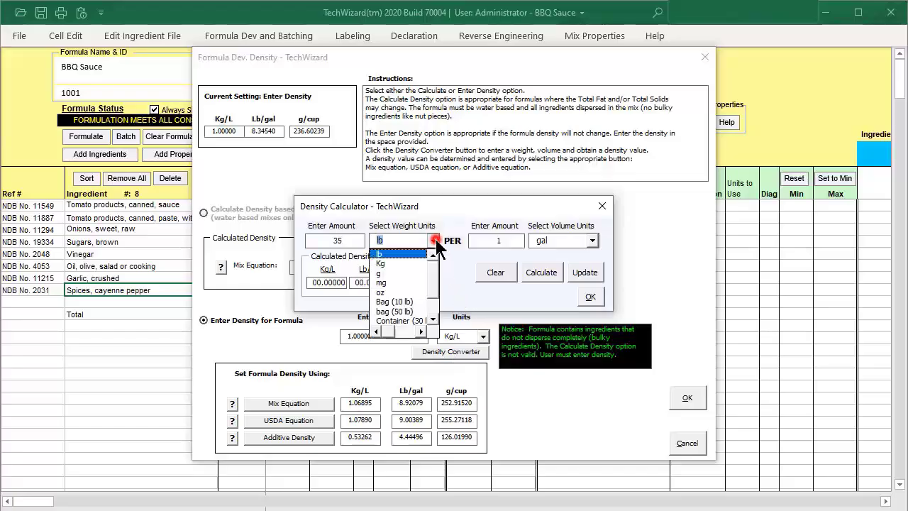
pyautogui.click(401, 275)
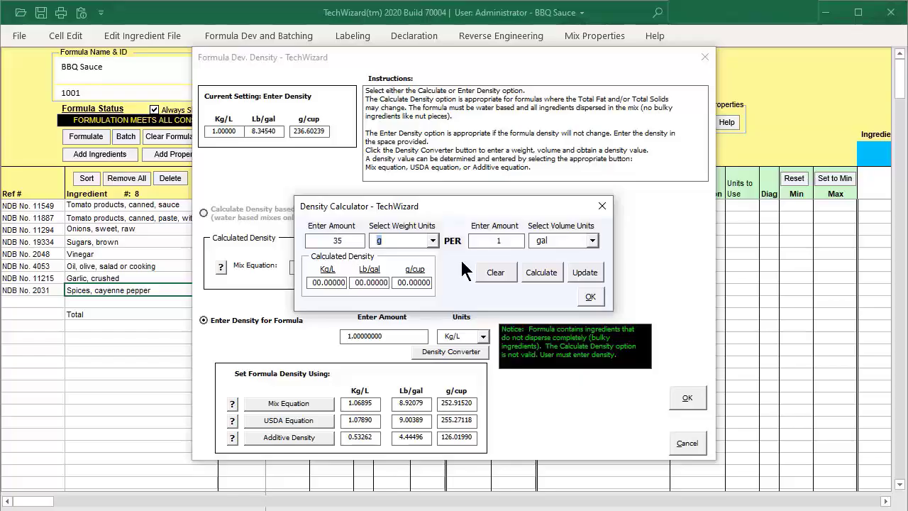
# Set the density converter's volume to 30 mL, calculate the density and transfer it to the formula density.
pyautogui.doubleClick(493, 242)
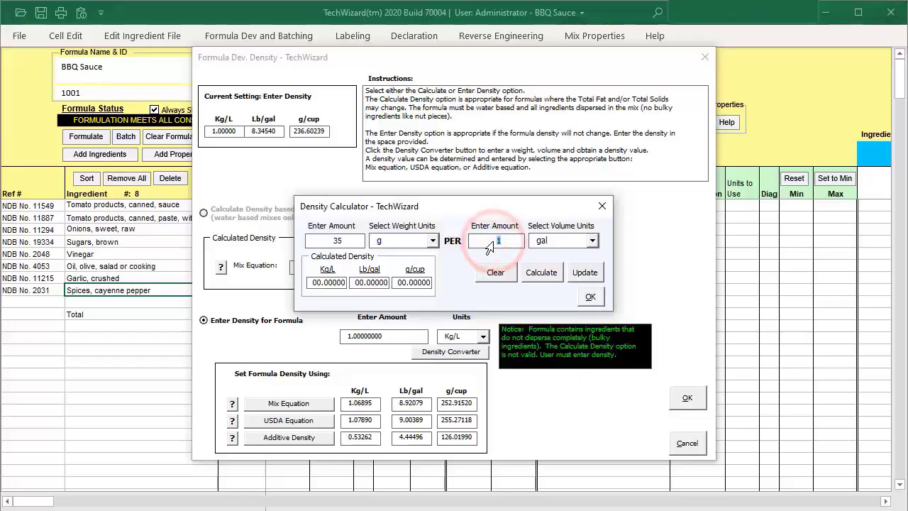
pyautogui.write('30')
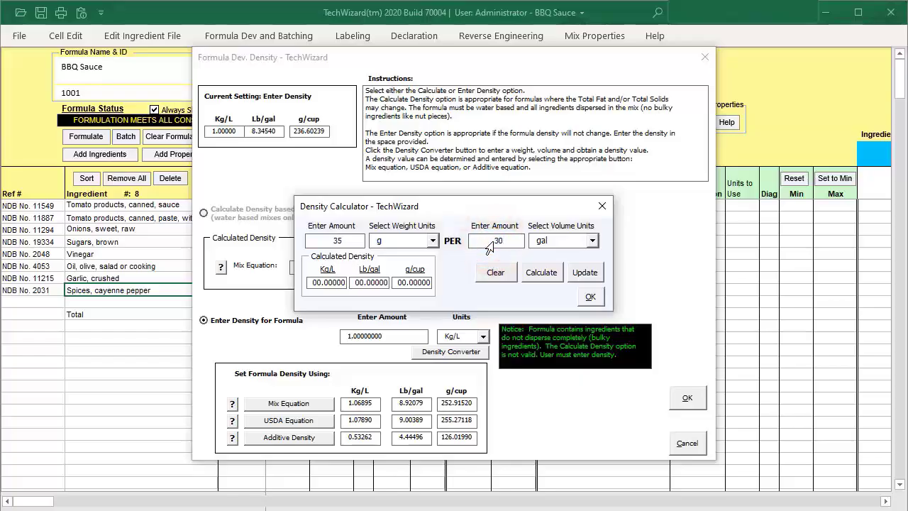
pyautogui.click(592, 240)
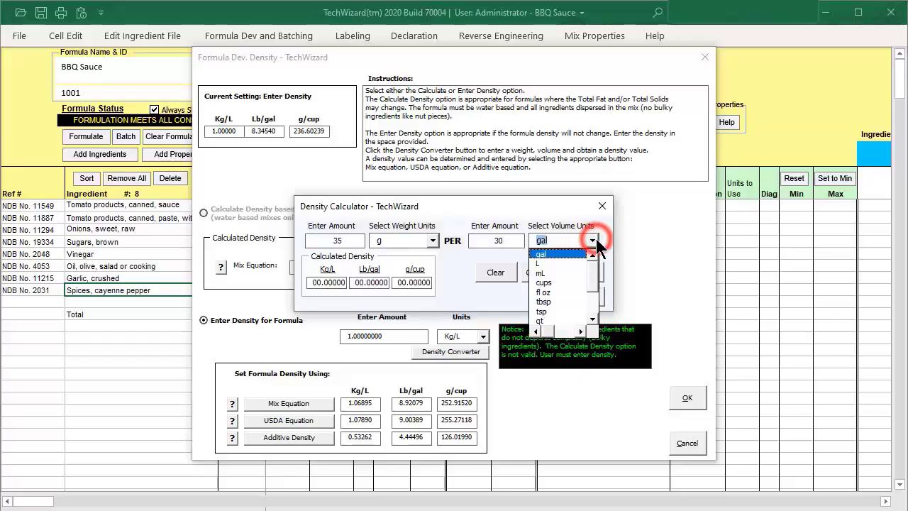
pyautogui.click(560, 273)
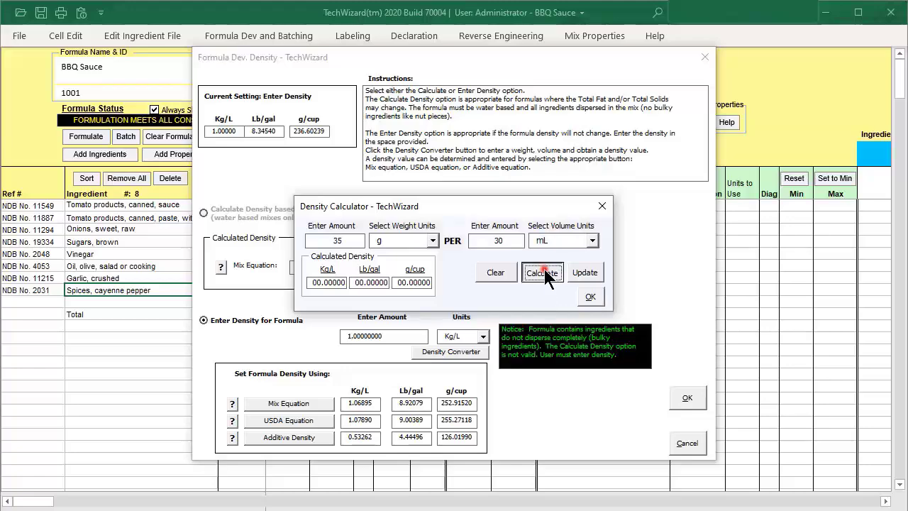
pyautogui.click(543, 271)
pyautogui.click(591, 272)
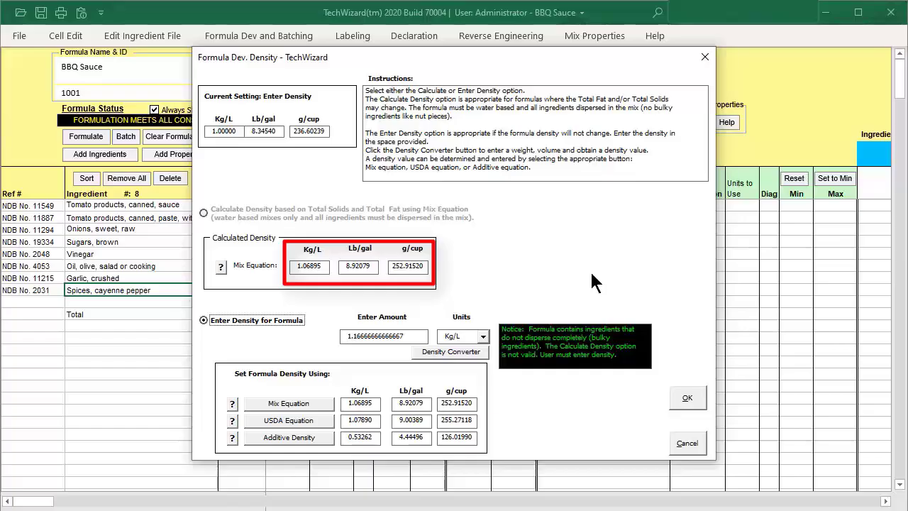
# Accept and keep the formula density change, and save the BBQ Sauce formula.
pyautogui.click(688, 397)
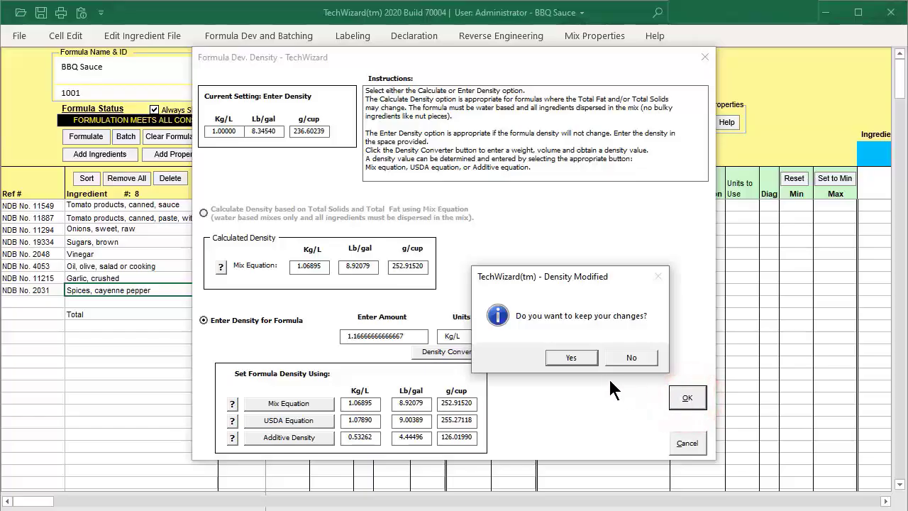
pyautogui.click(574, 356)
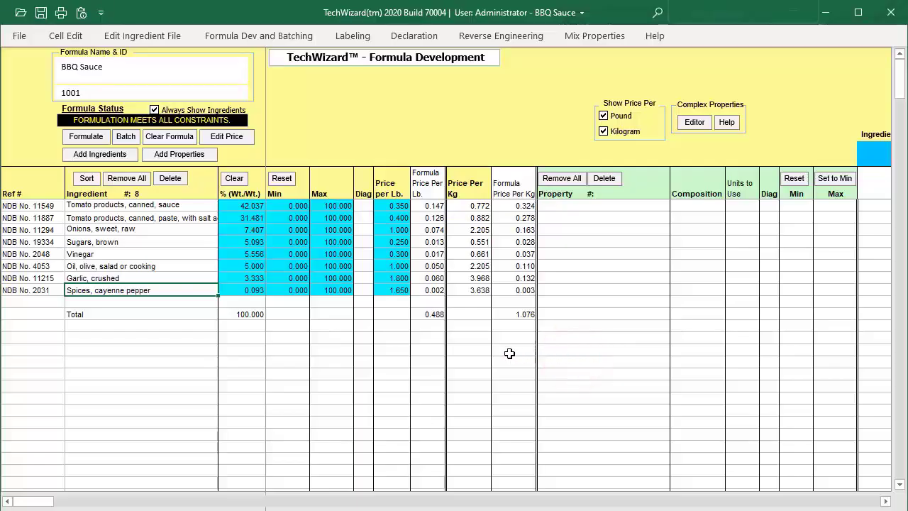
pyautogui.click(40, 13)
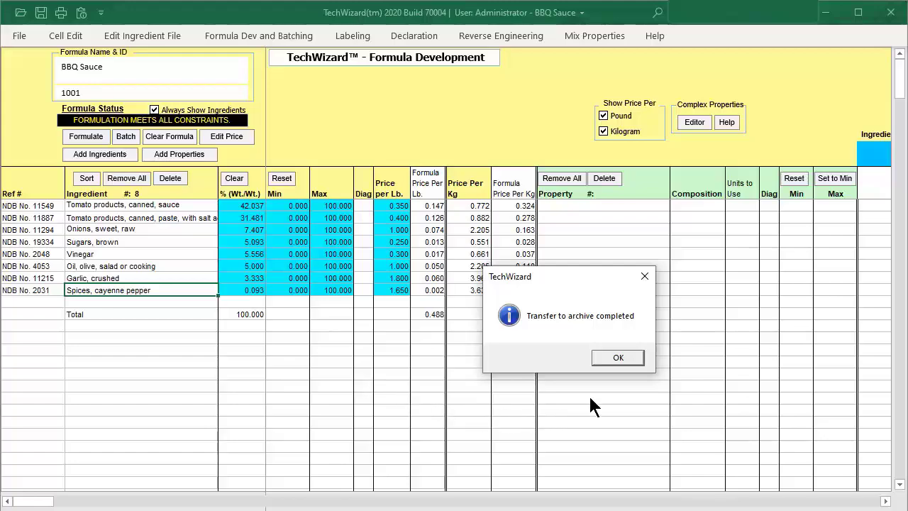
pyautogui.click(618, 358)
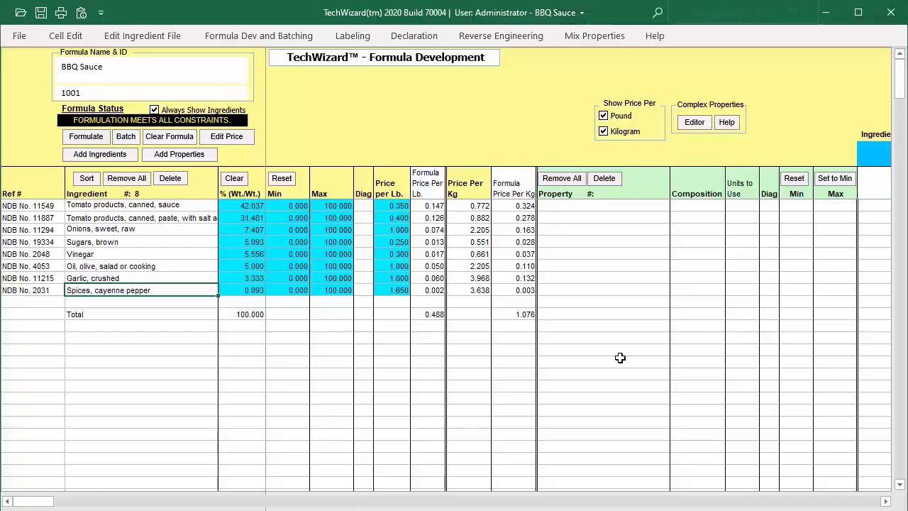
# Switch to Word and create a new blank document.
pyautogui.click(186, 498)
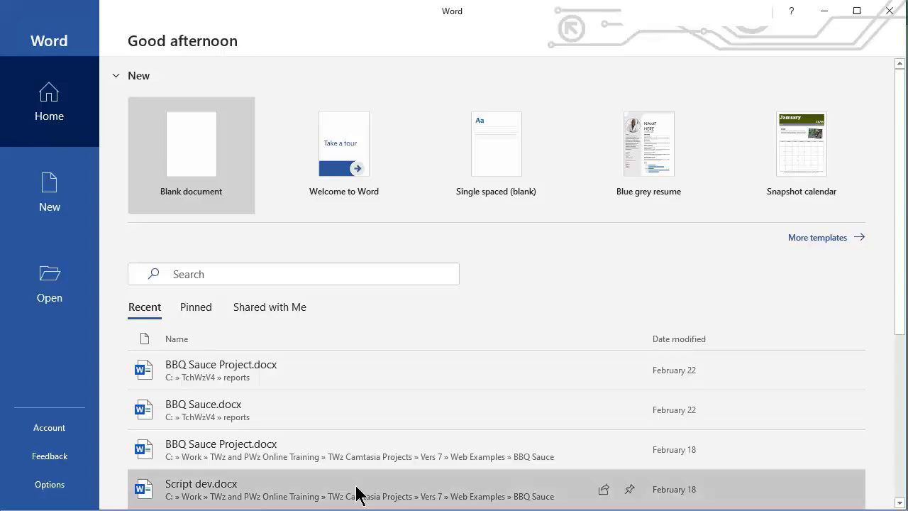
pyautogui.click(51, 188)
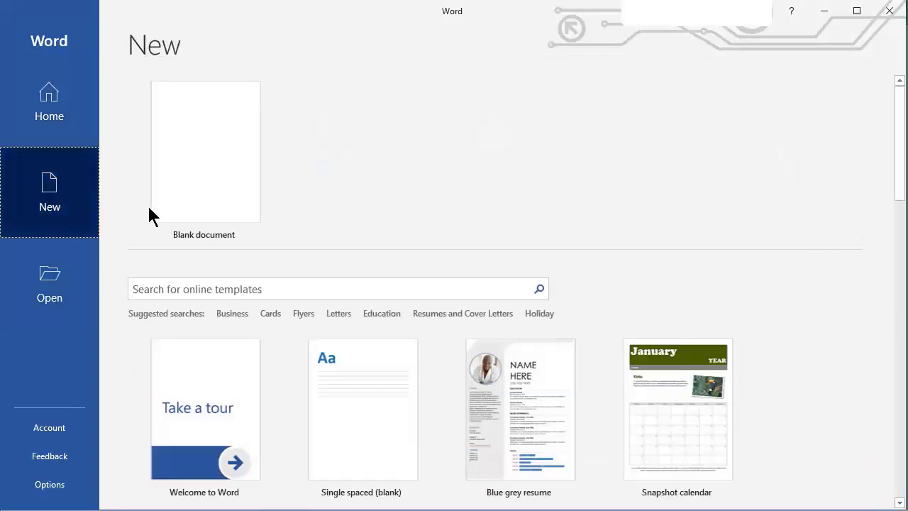
pyautogui.click(222, 172)
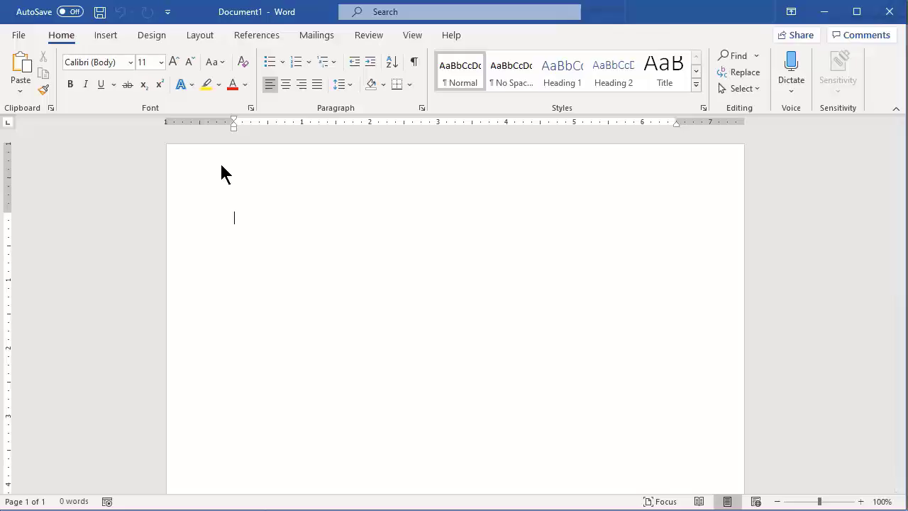
# Set the page to Landscape orientation with Narrow margins of 0.5" on all sides.
pyautogui.click(54, 35)
pyautogui.click(202, 34)
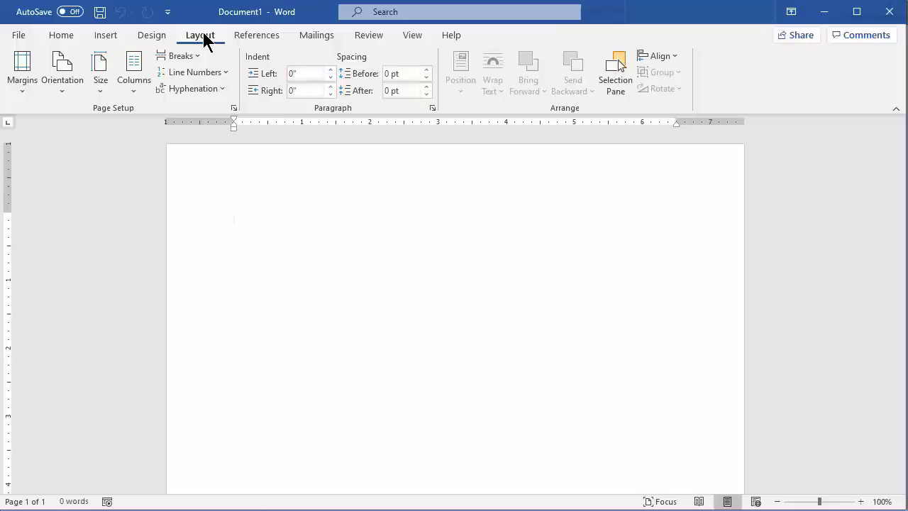
pyautogui.click(57, 81)
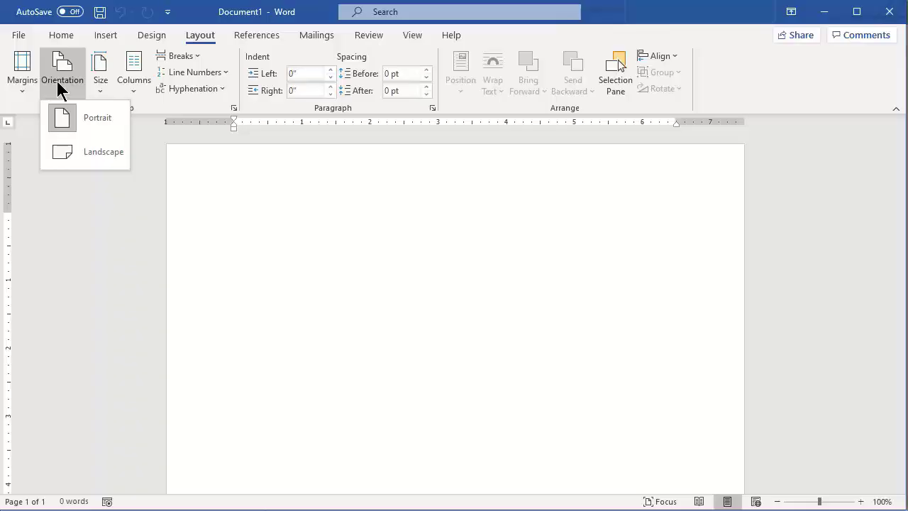
pyautogui.click(104, 160)
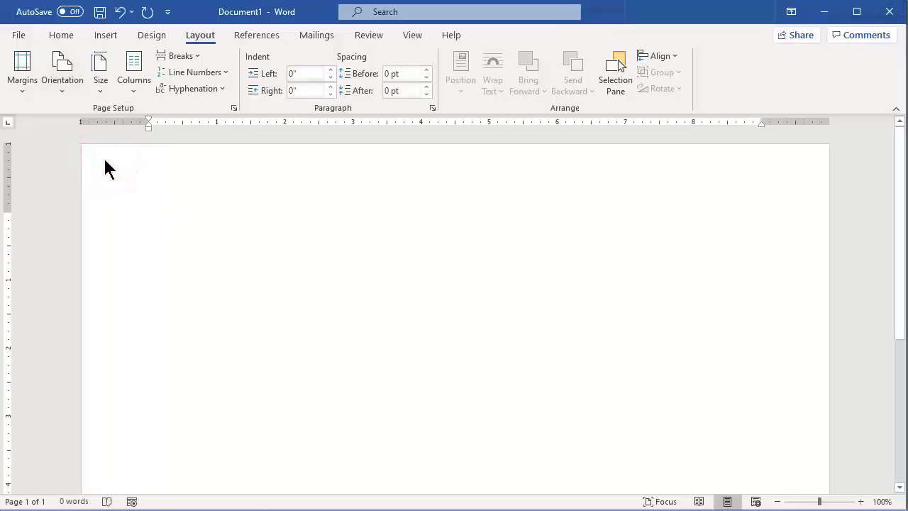
pyautogui.click(19, 73)
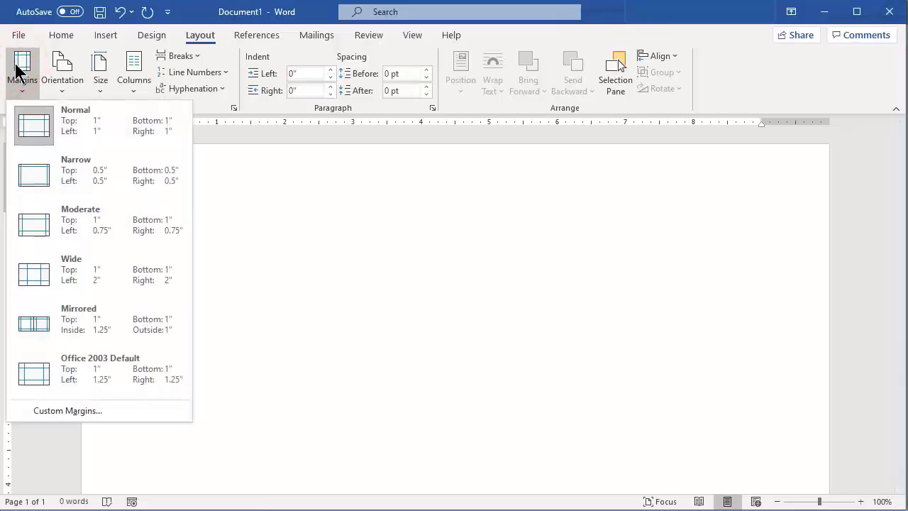
pyautogui.click(85, 181)
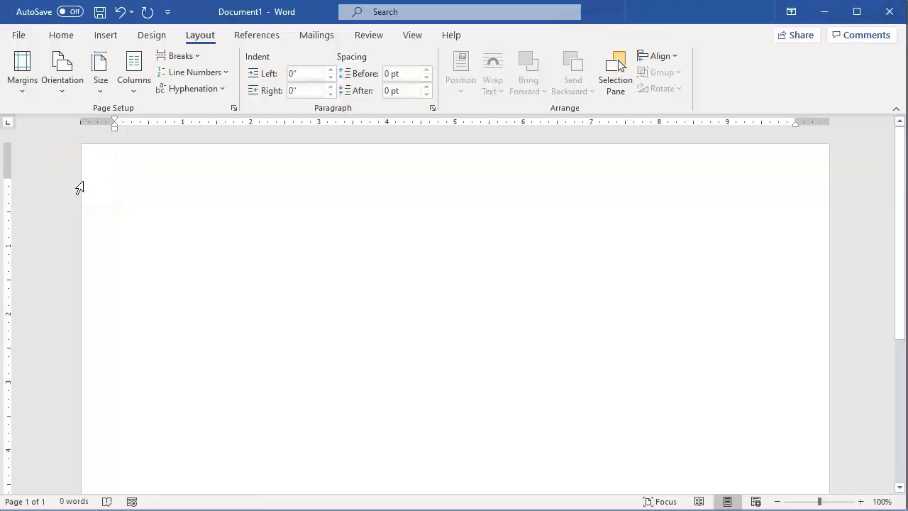
# Insert a centred Plain Number 2 page number at the bottom of the page and finish editing the footer.
pyautogui.click(98, 34)
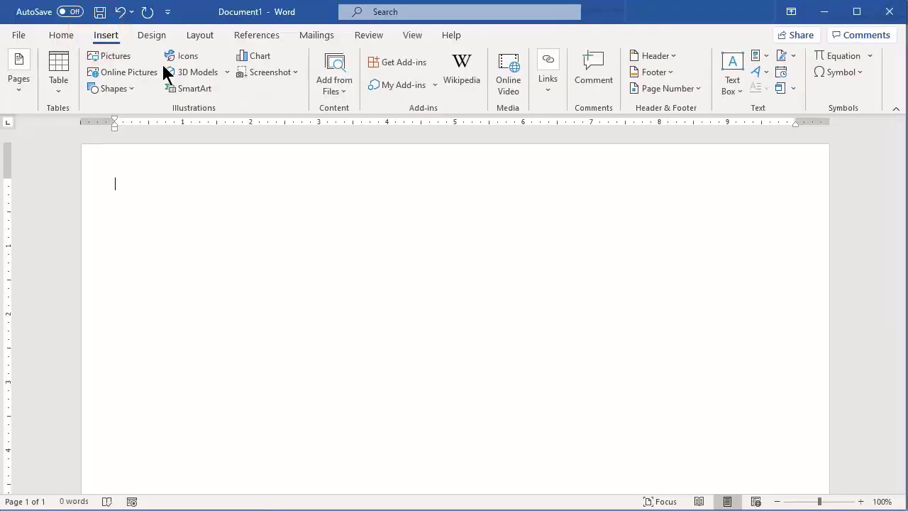
pyautogui.click(699, 88)
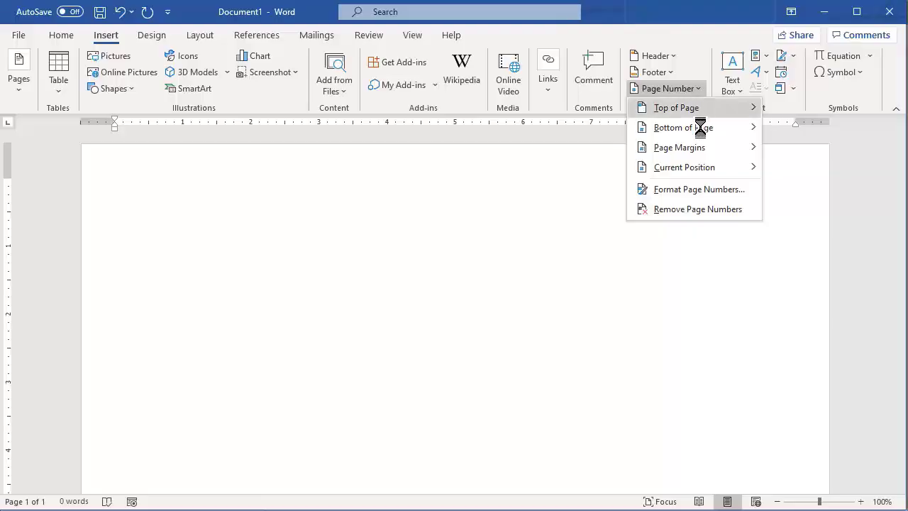
pyautogui.moveTo(719, 127)
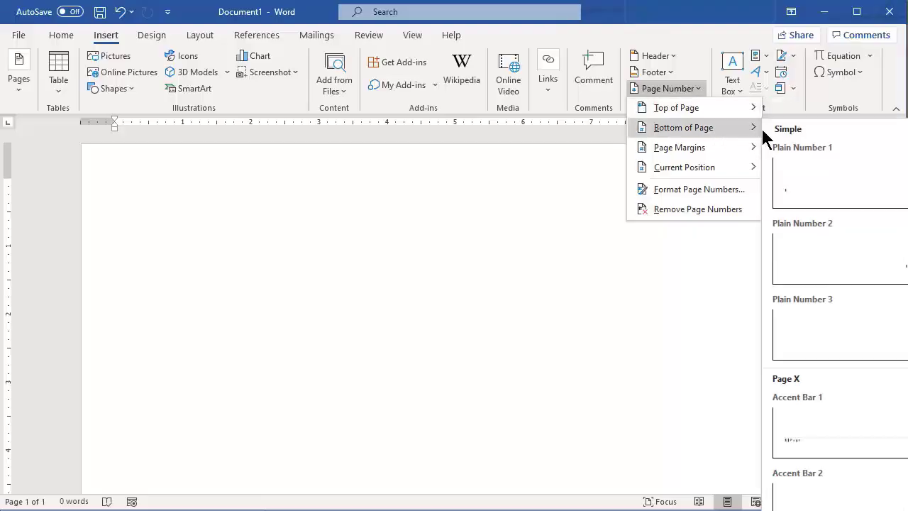
pyautogui.click(830, 255)
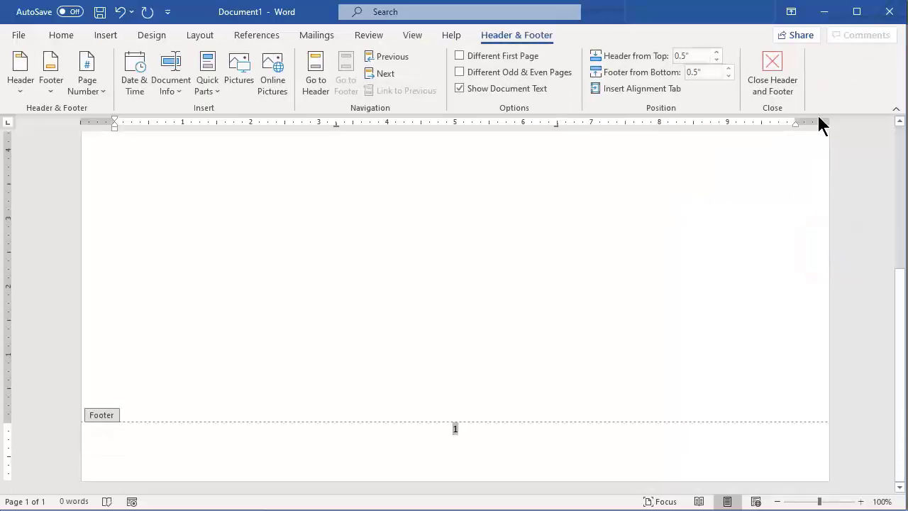
pyautogui.click(771, 65)
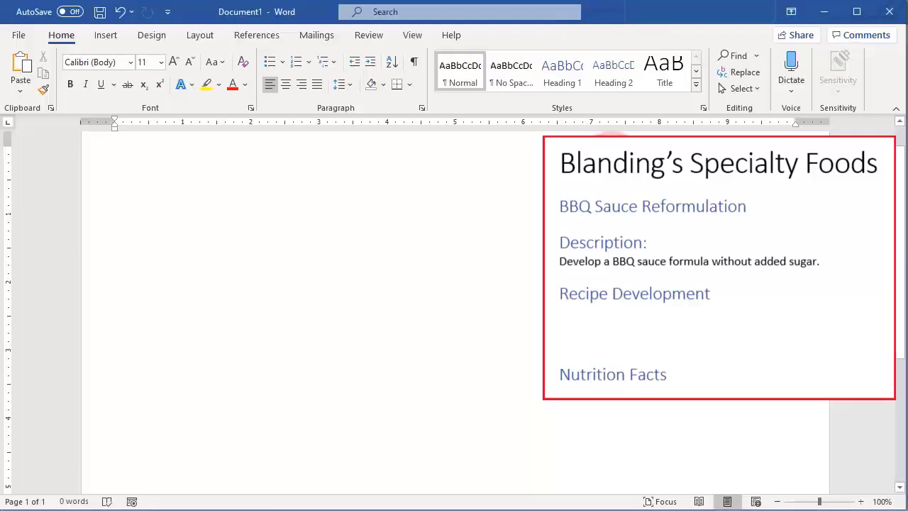
# Enter "Blanding’s Specialty Foods" on the first line and "BBQ Sauce Reformulation" on the second line of the document.
pyautogui.write('Blanding’s Specialty Foods')
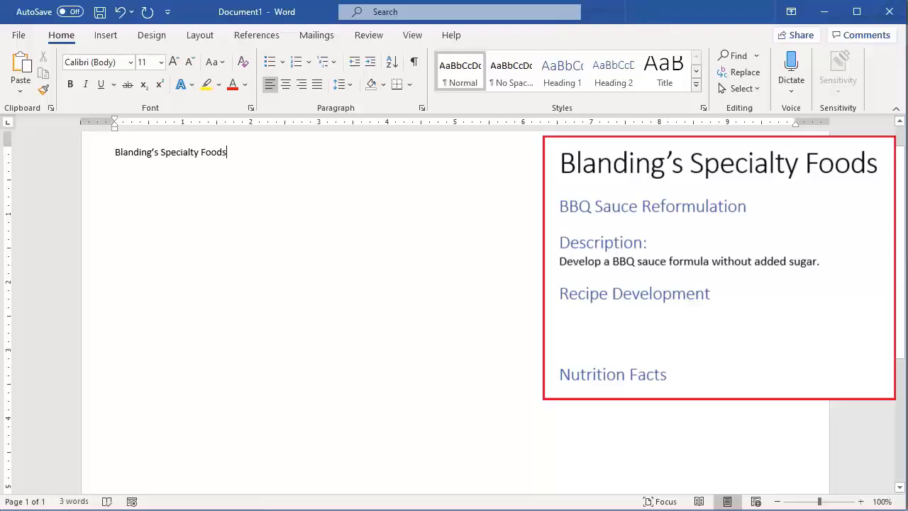
pyautogui.press('Return')
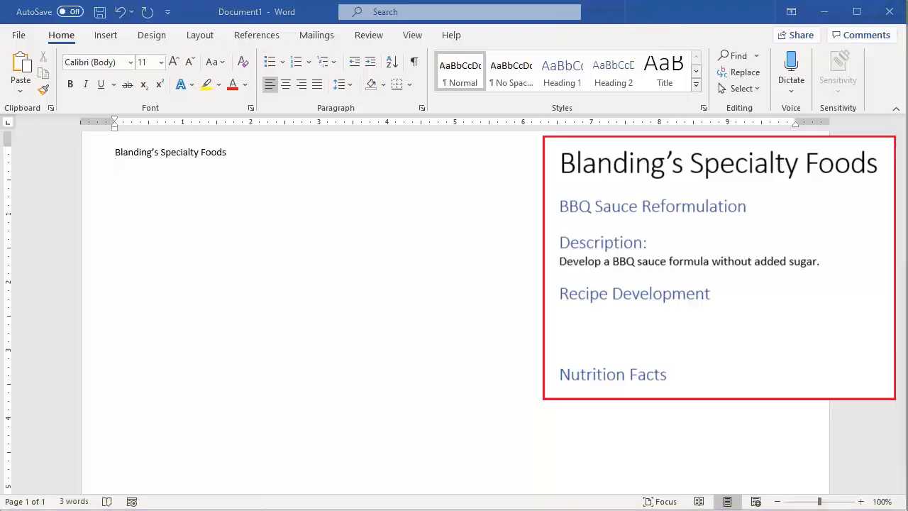
pyautogui.click(534, 257)
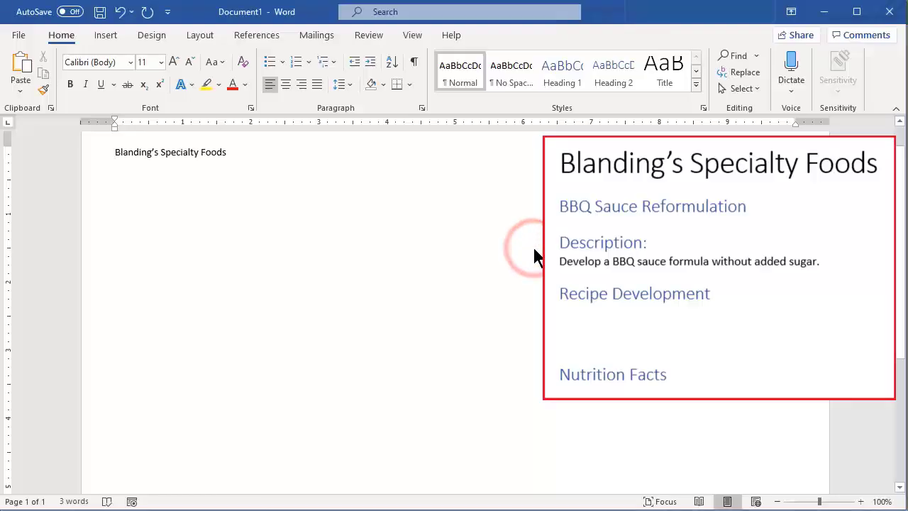
pyautogui.write('BBQ Sauce Reformulation')
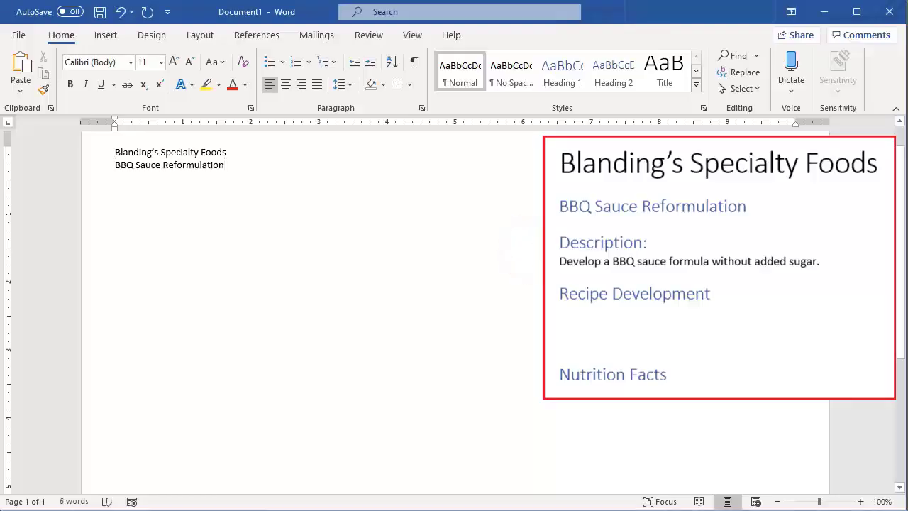
pyautogui.press('Return')
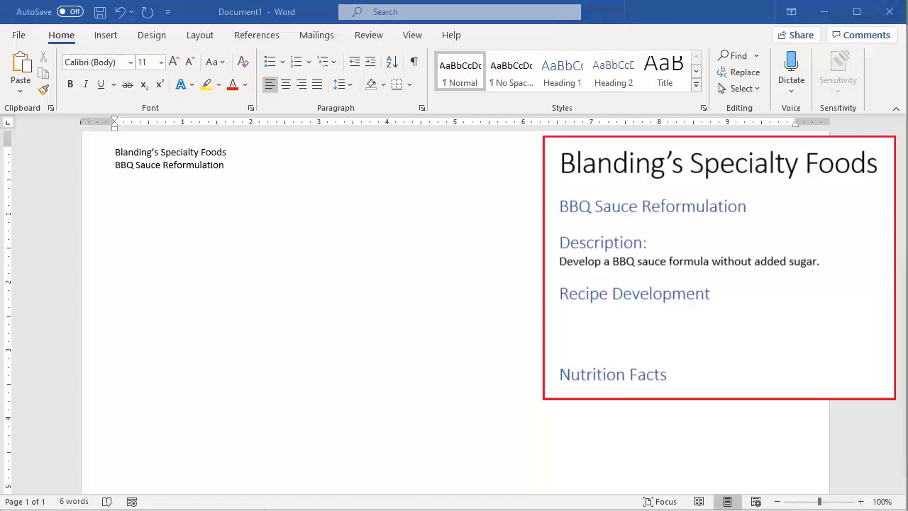
# Add a "Description:" line followed by the sentence "Develop a BBQ sauce formula without added sugar.".
pyautogui.write('Description:')
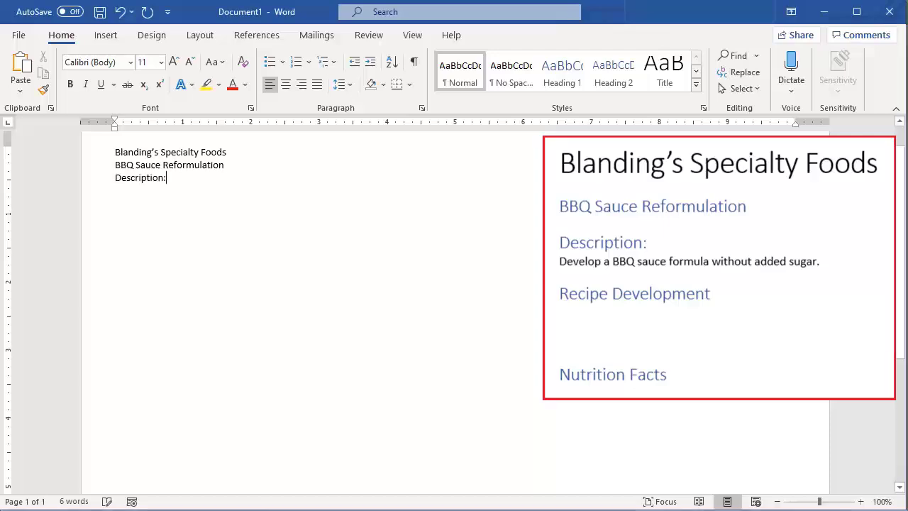
pyautogui.press('Return')
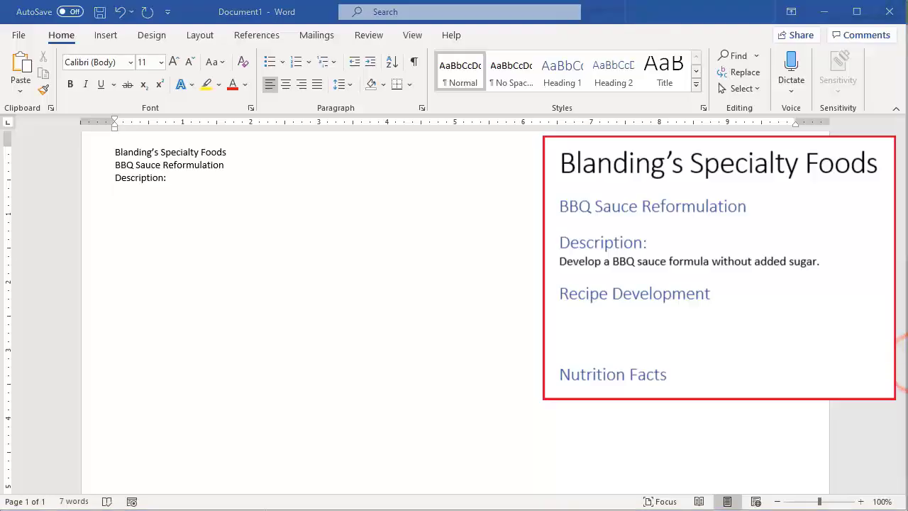
pyautogui.click(482, 296)
pyautogui.write('Develop a BBQ sauce formula without added sugar.')
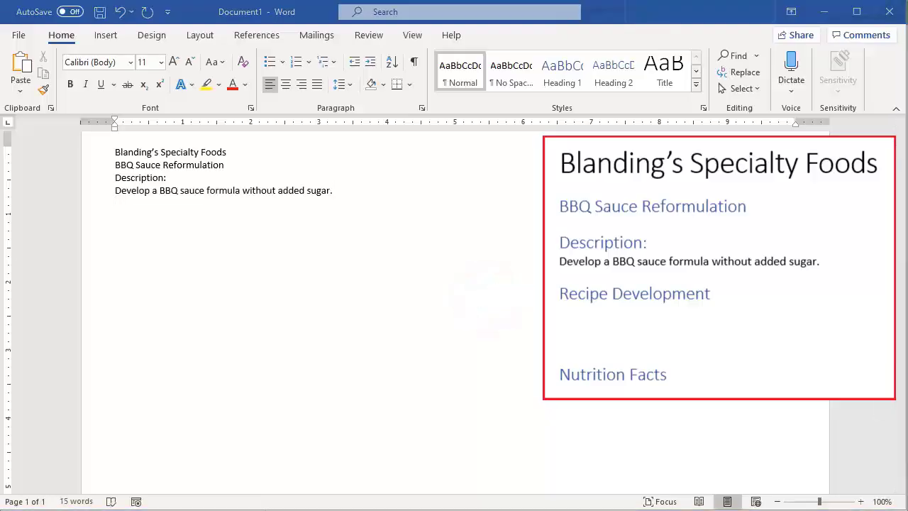
# Add a "Recipe Development" line below the description and a "Nutrition Facts" line further down, leaving blank space between them.
pyautogui.click(330, 257)
pyautogui.write('Recipe Development')
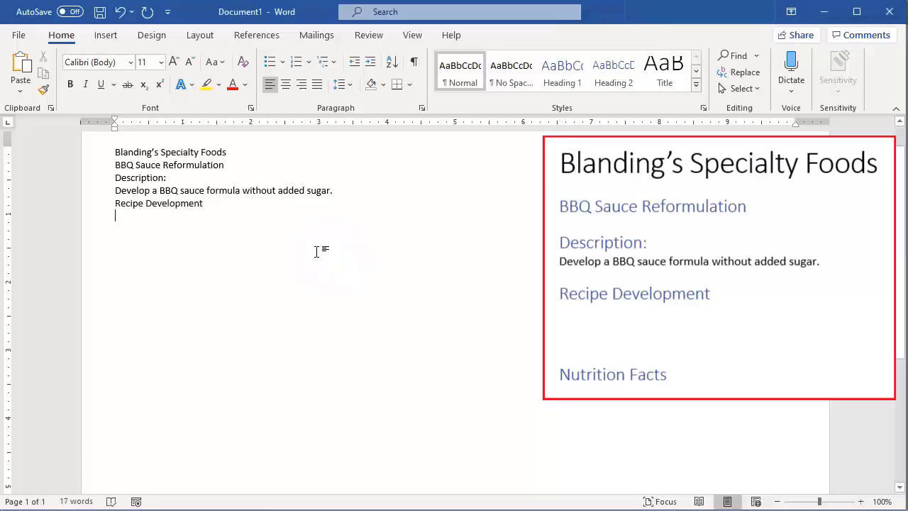
pyautogui.press('Return')
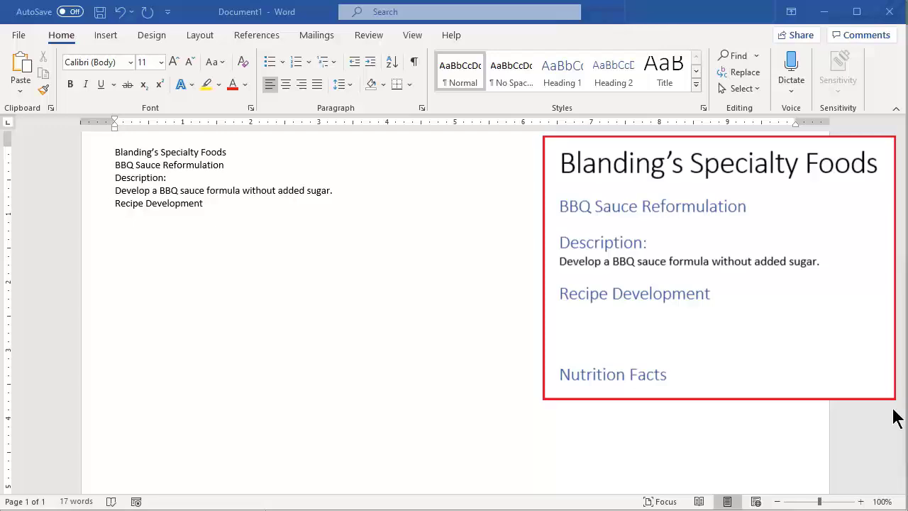
pyautogui.doubleClick(320, 395)
pyautogui.write('Nutrition Facts')
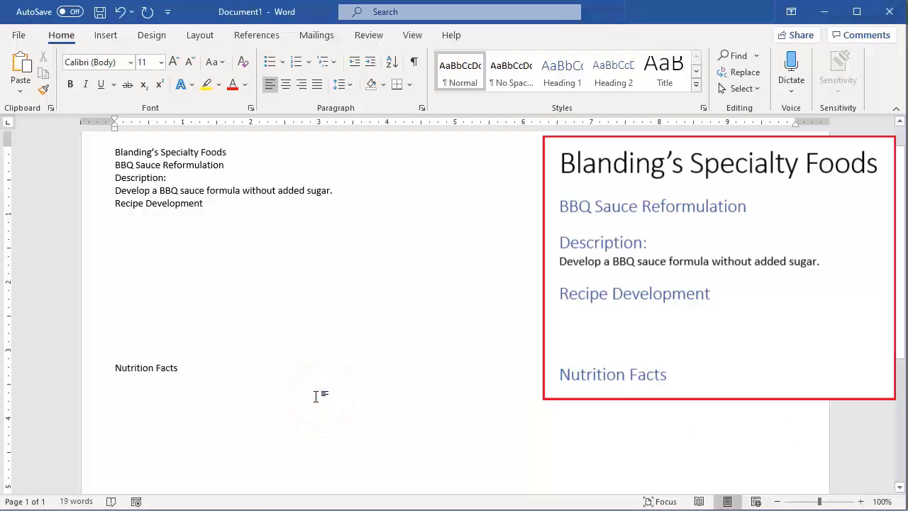
pyautogui.press('Return')
# Apply the Title style to the "Blanding’s Specialty Foods" line.
pyautogui.click(61, 35)
pyautogui.moveTo(258, 150); pyautogui.dragTo(103, 150)
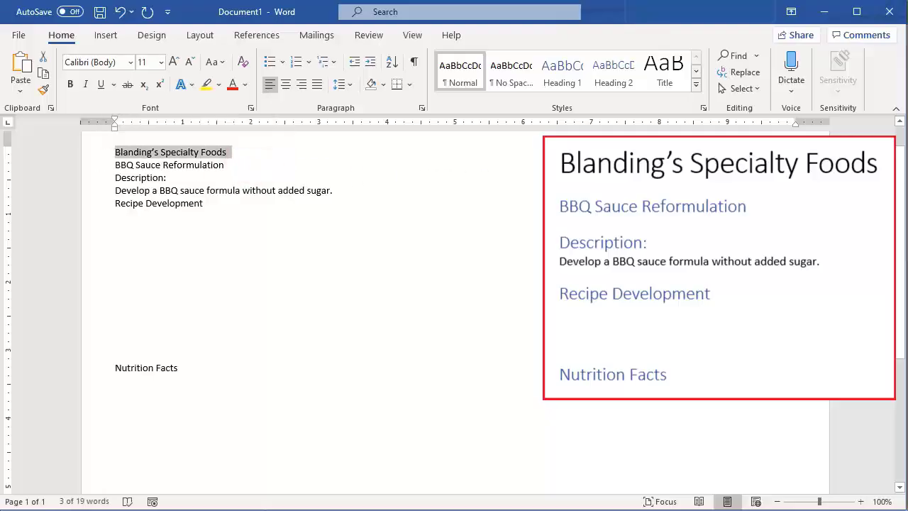
pyautogui.click(660, 77)
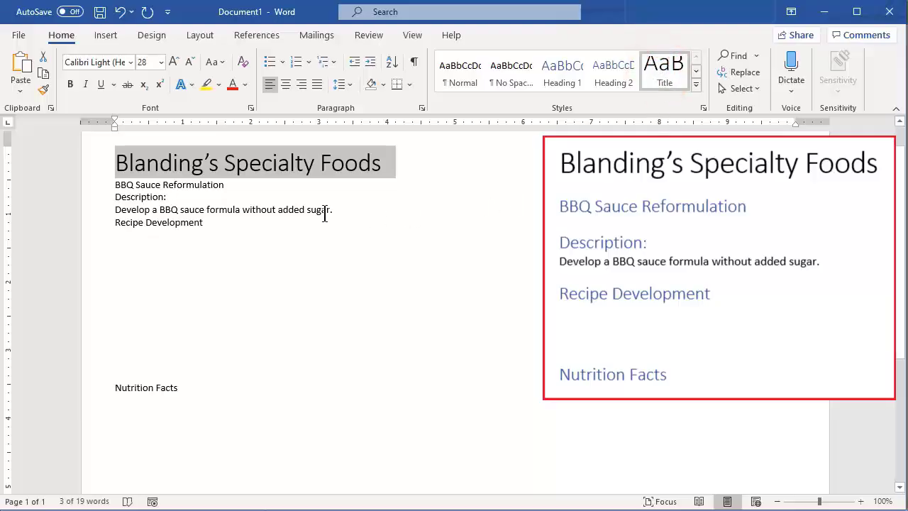
# Apply the Heading 1 style to the "BBQ Sauce Reformulation", "Description:", "Recipe Development" and "Nutrition Facts" lines.
pyautogui.moveTo(236, 181); pyautogui.dragTo(112, 183)
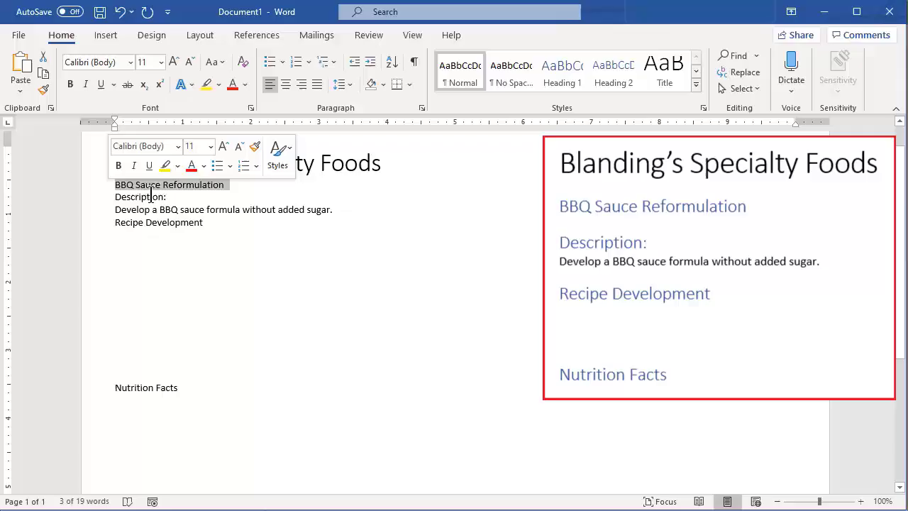
pyautogui.click(563, 74)
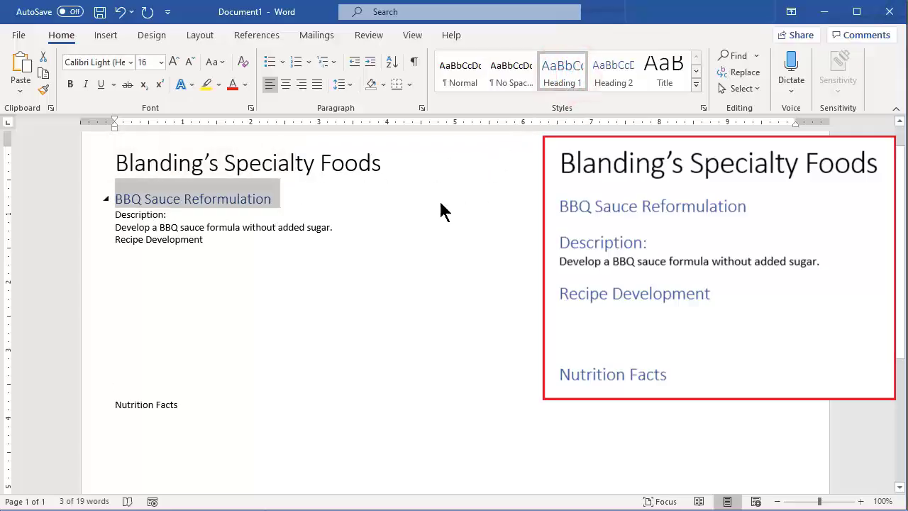
pyautogui.moveTo(202, 214)
pyautogui.mouseDown()
pyautogui.moveTo(116, 226)
pyautogui.moveTo(98, 214)
pyautogui.mouseUp()
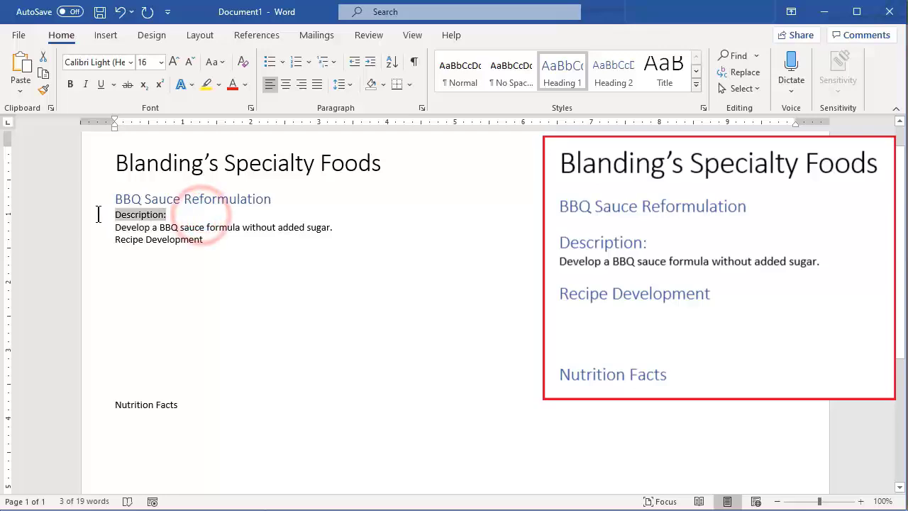
pyautogui.click(562, 71)
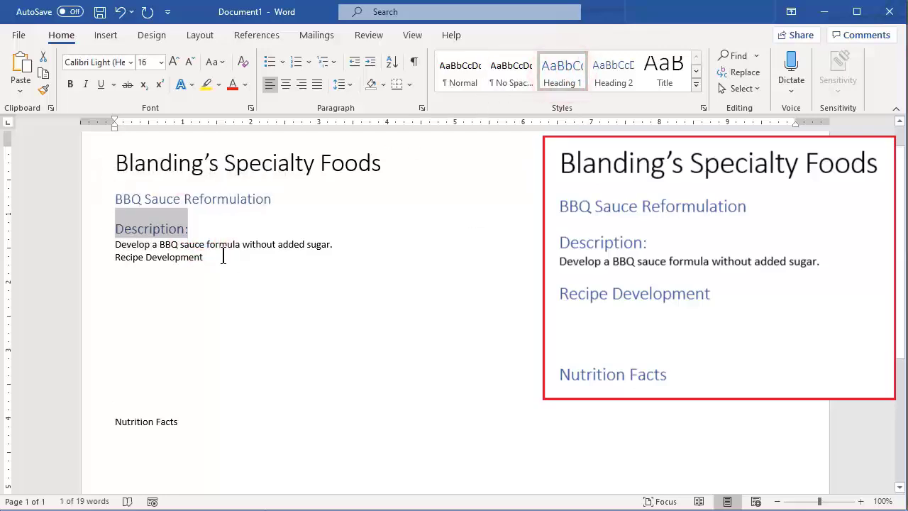
pyautogui.moveTo(223, 256); pyautogui.dragTo(114, 256)
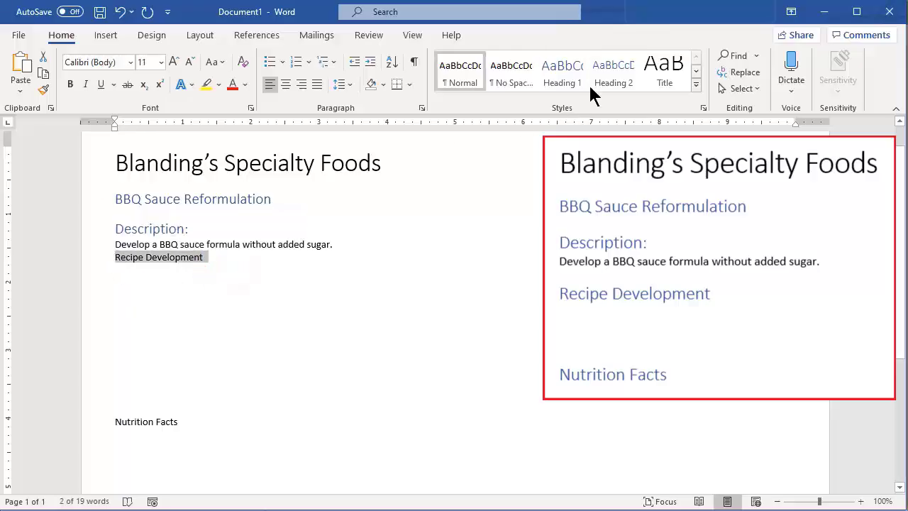
pyautogui.click(564, 70)
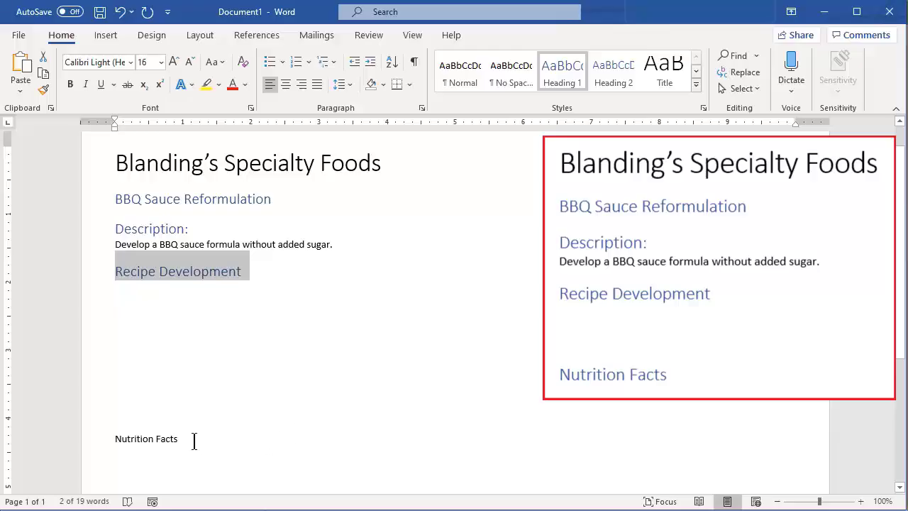
pyautogui.moveTo(188, 438); pyautogui.dragTo(100, 441)
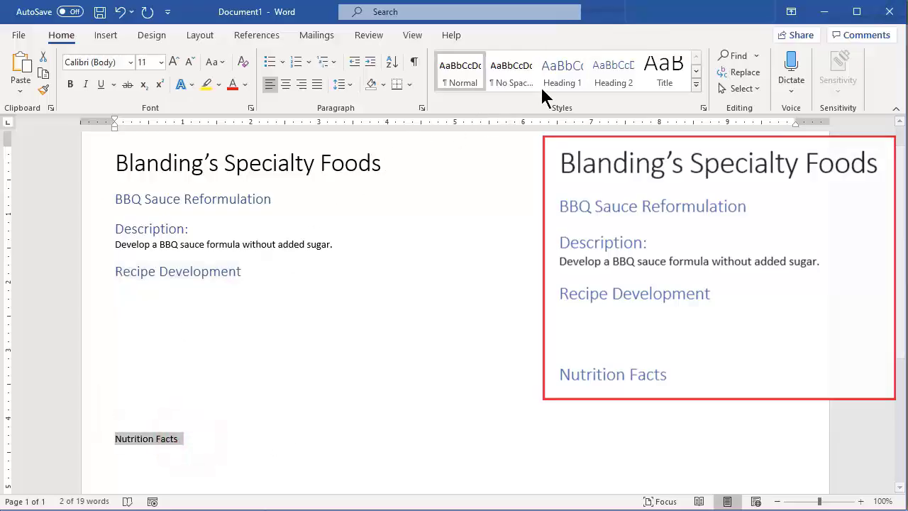
pyautogui.click(557, 72)
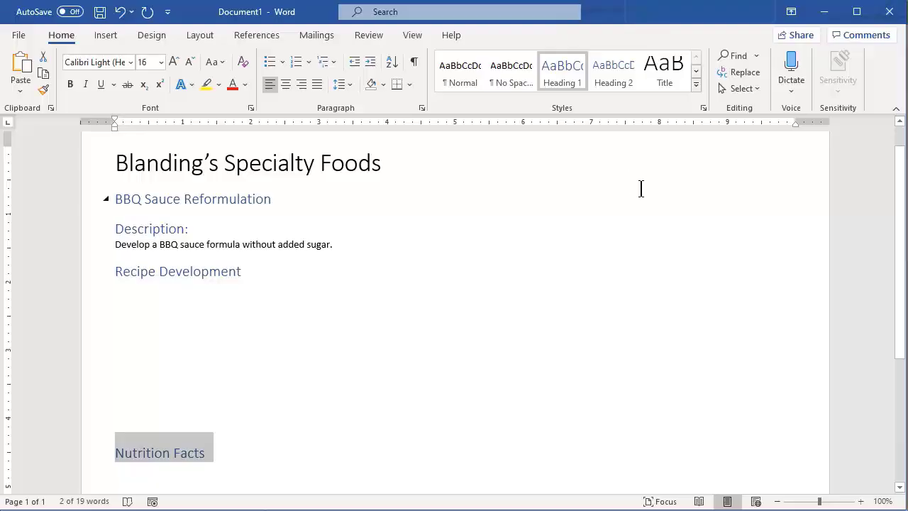
# Show the Navigation Pane and narrow it to give the document more room.
pyautogui.click(414, 35)
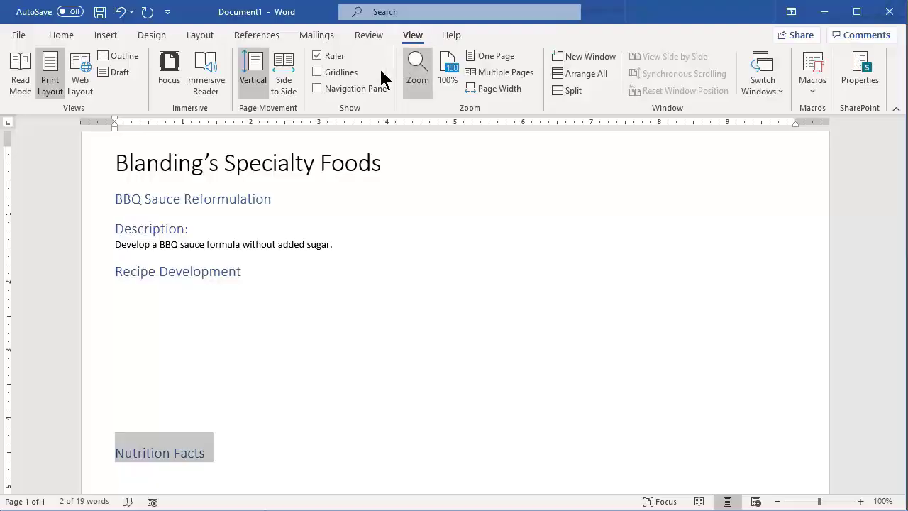
pyautogui.click(317, 89)
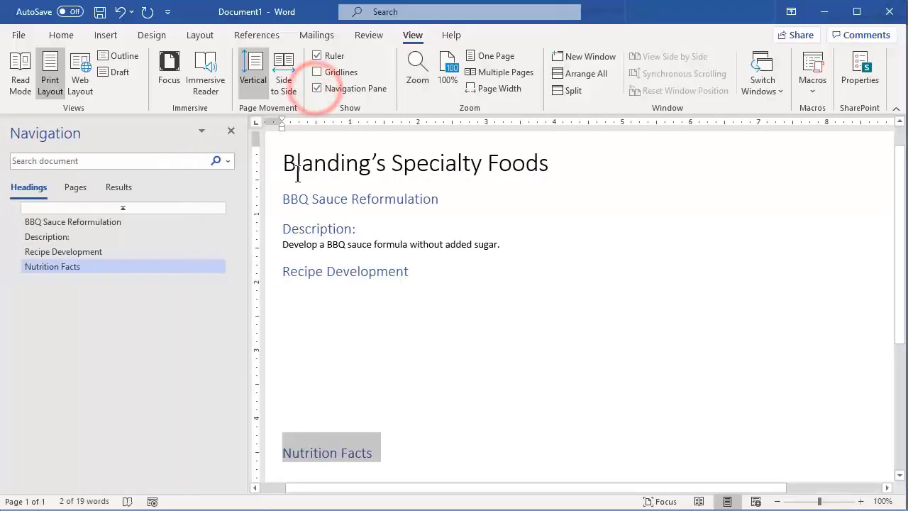
pyautogui.moveTo(243, 289); pyautogui.dragTo(170, 288)
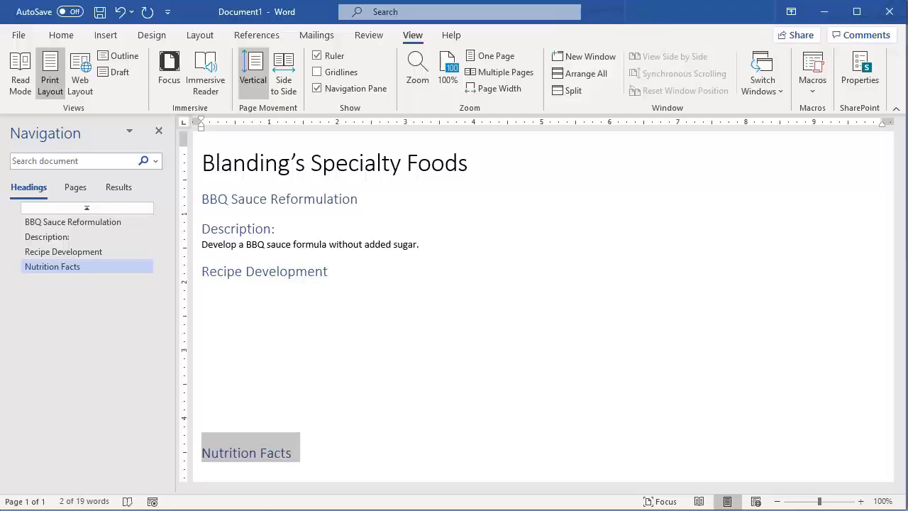
# Switch to TechWizard and copy the Ref #, Ingredient and % (Wt./Wt.) columns, headers through Total row, without background or buttons.
pyautogui.click(156, 498)
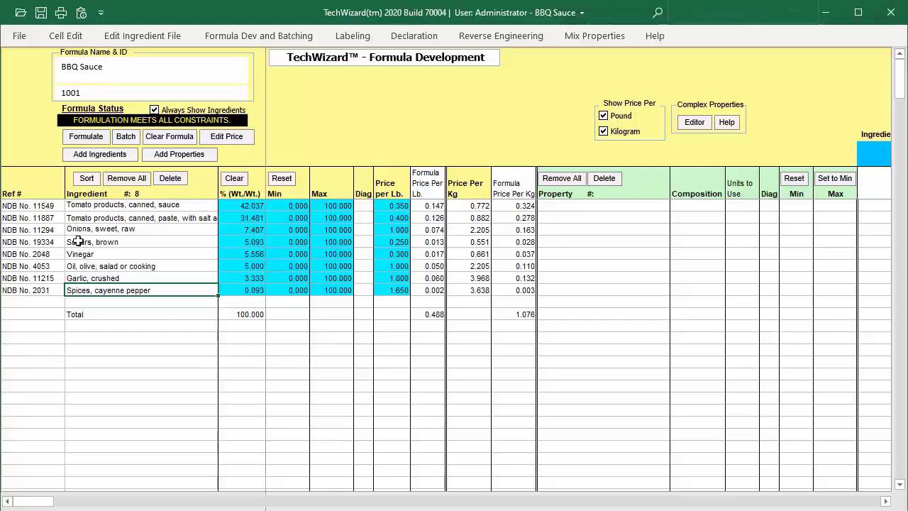
pyautogui.click(34, 189)
pyautogui.moveTo(34, 189); pyautogui.dragTo(251, 314)
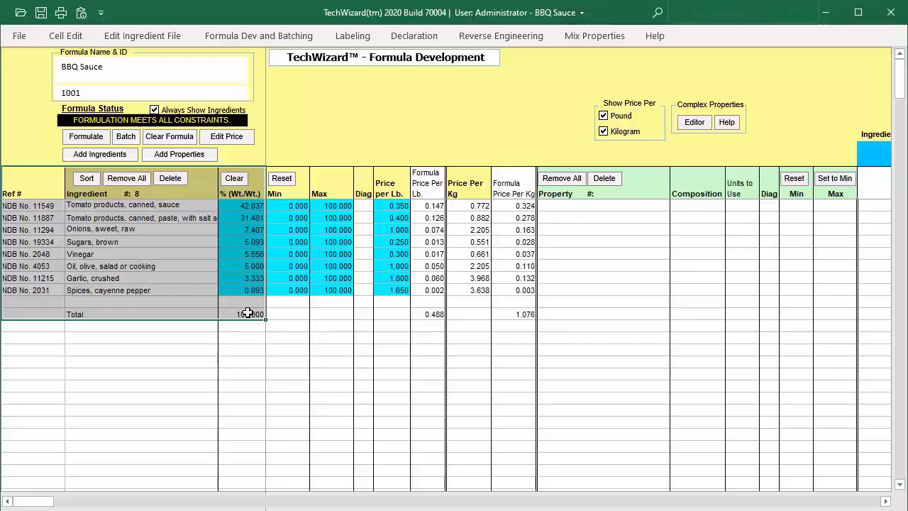
pyautogui.click(67, 35)
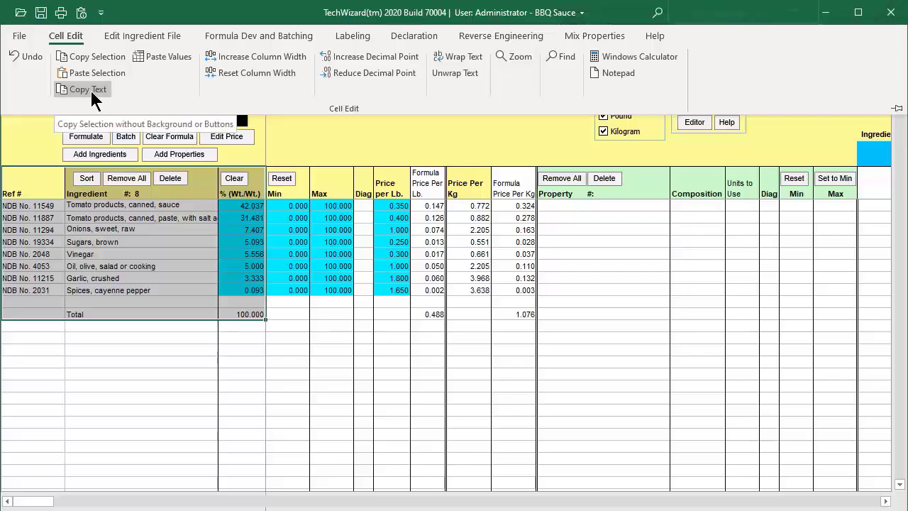
pyautogui.click(90, 91)
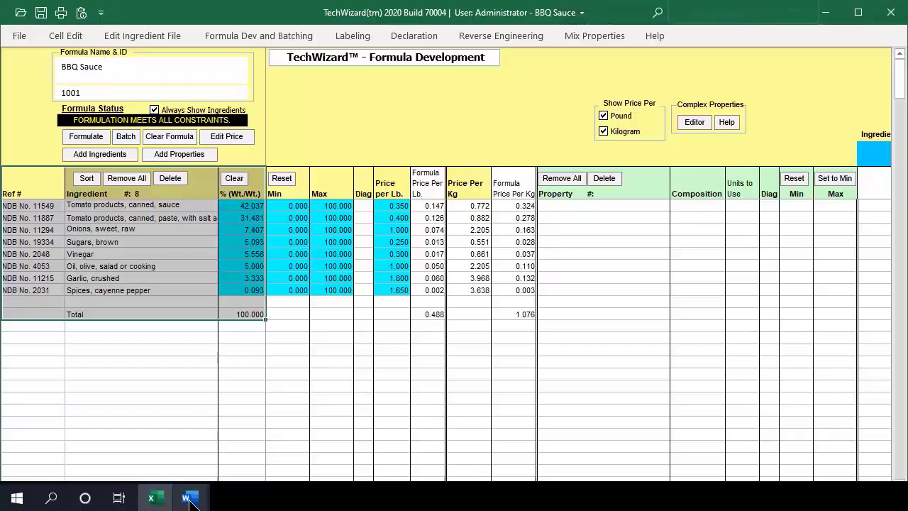
# Switch to Word and paste the copied ingredient table as a picture directly below the Recipe Development heading.
pyautogui.click(188, 499)
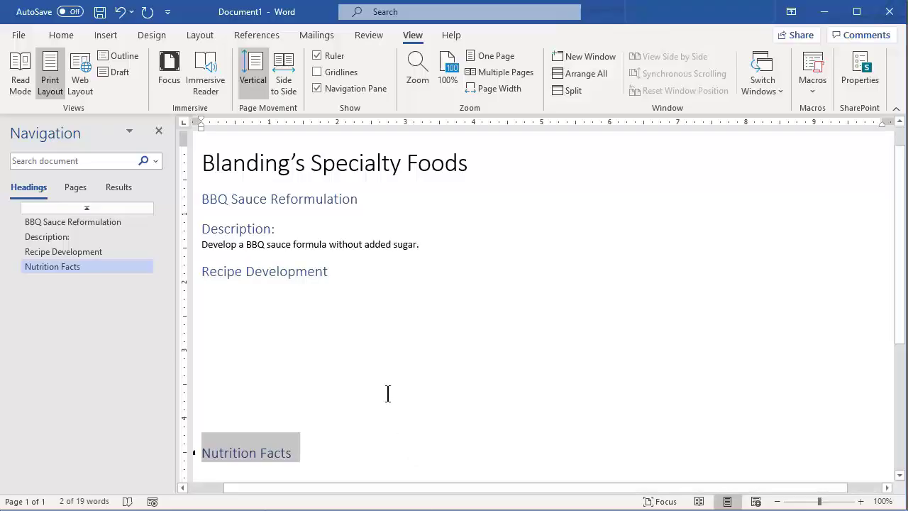
pyautogui.click(290, 292)
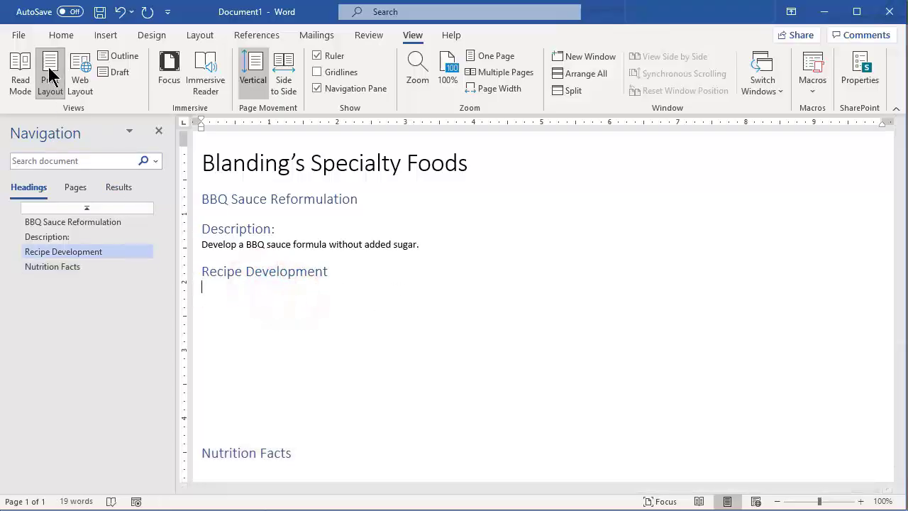
pyautogui.click(60, 32)
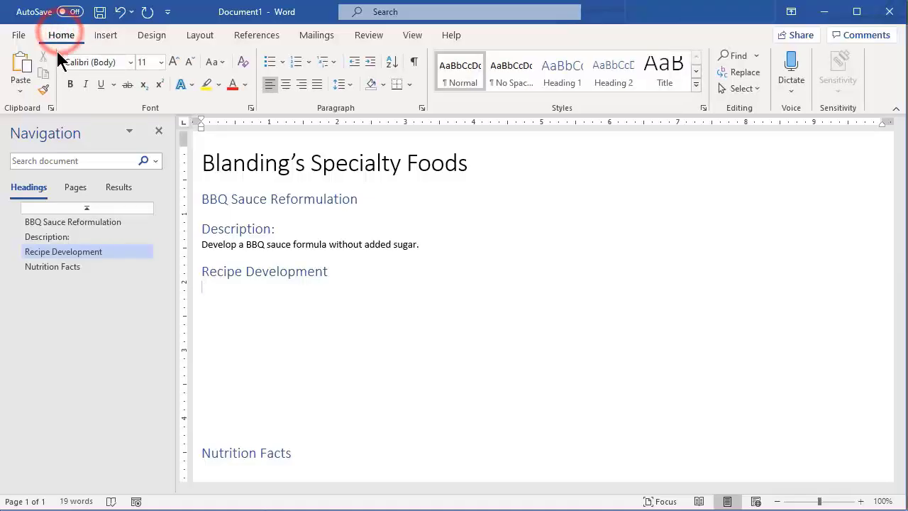
pyautogui.click(20, 91)
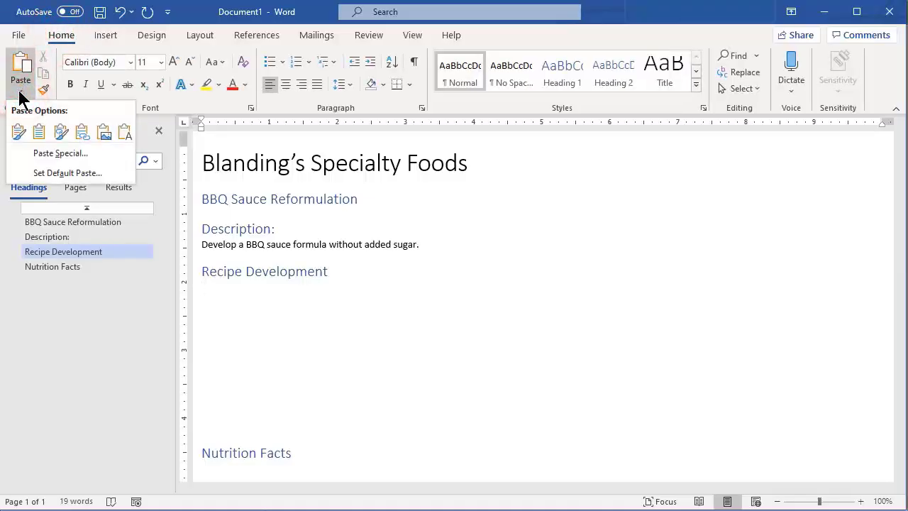
pyautogui.click(104, 134)
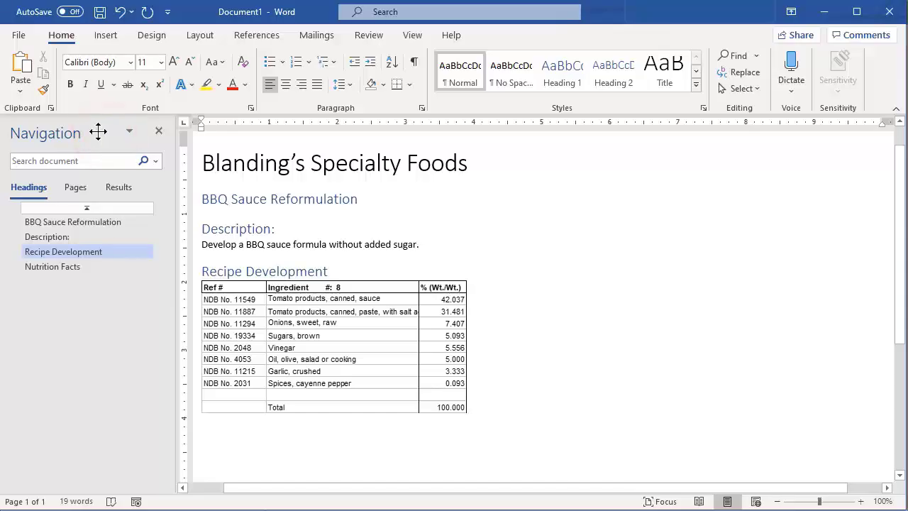
# Insert a line between the Recipe Development heading and the table picture with the caption "BBQ Sauce – Original Recipe".
pyautogui.click(356, 271)
pyautogui.press('Return')
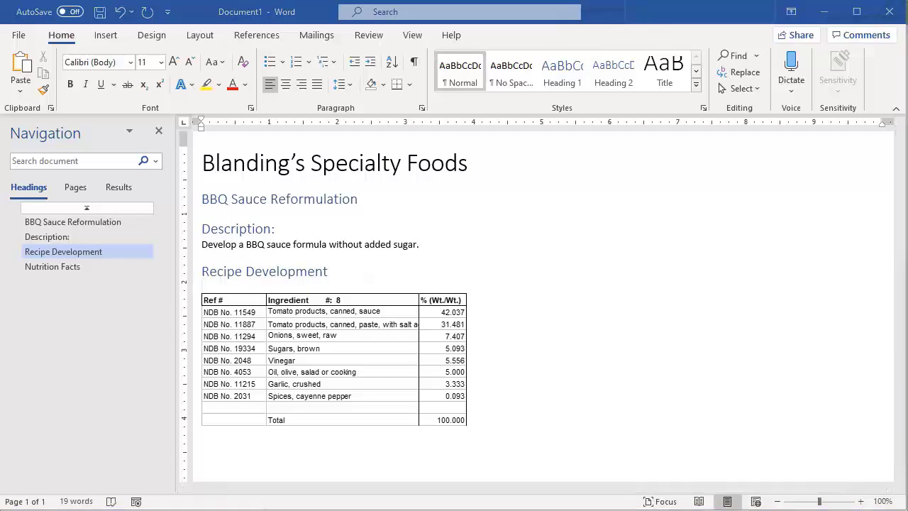
pyautogui.click(263, 279)
pyautogui.write('BBQ Sauce – Original Recipe')
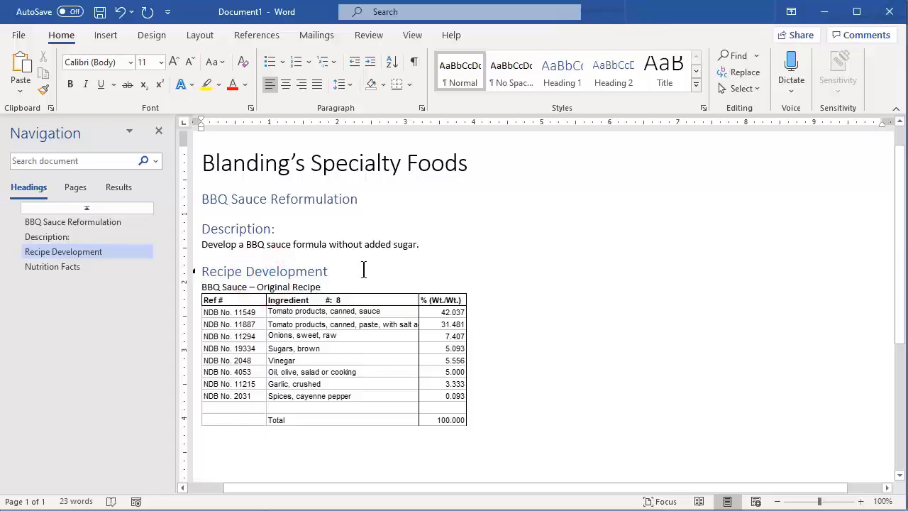
# Apply the Heading 2 style to the "BBQ Sauce – Original Recipe" caption and place the cursor directly after the table picture.
pyautogui.hotkey('shift', 'Home')
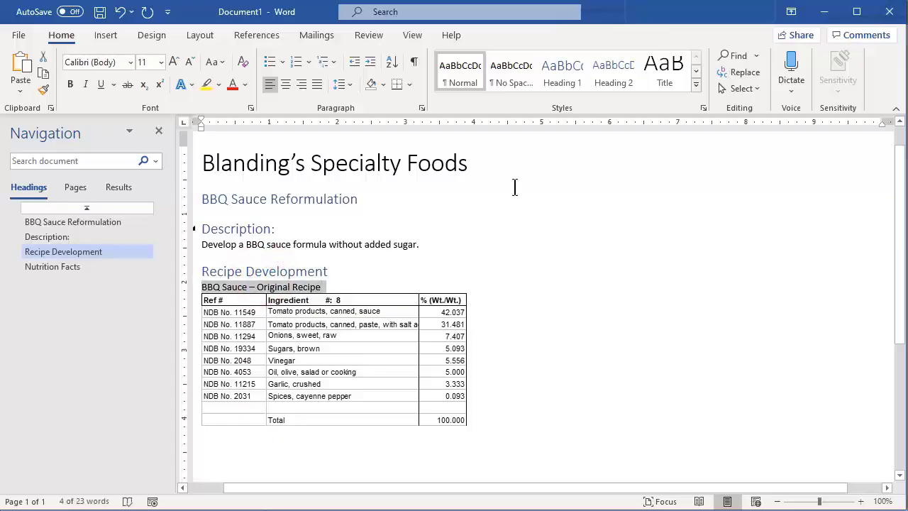
pyautogui.click(607, 75)
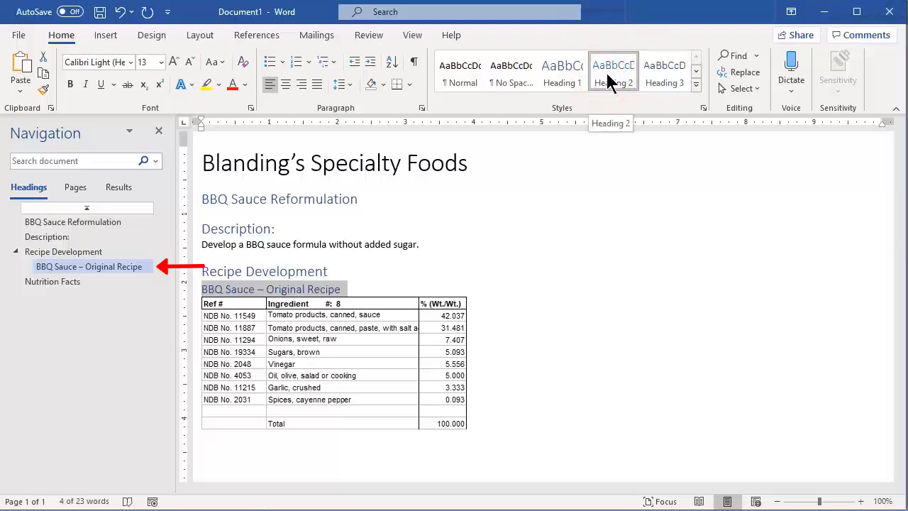
pyautogui.click(491, 391)
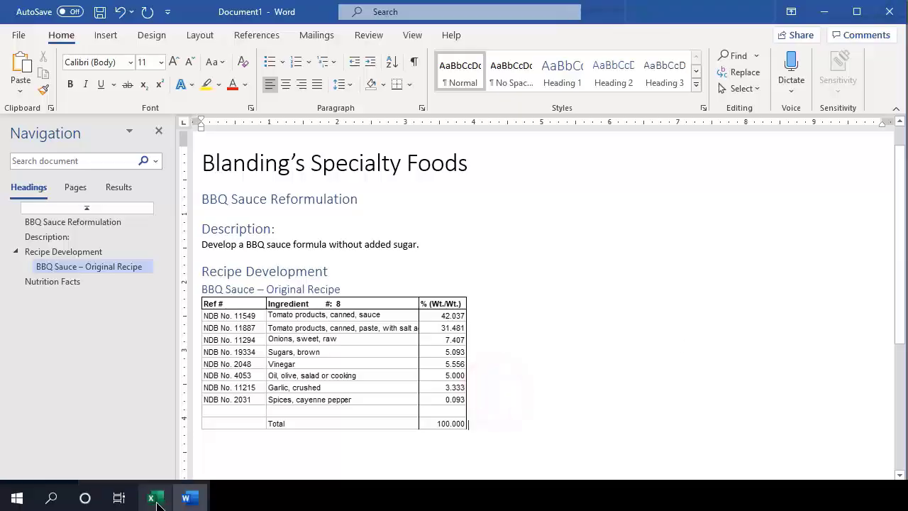
# Switch to TechWizard, open the formula's batch view and copy the Amount and Production Unit columns, headers through Total row, without background or buttons.
pyautogui.click(154, 497)
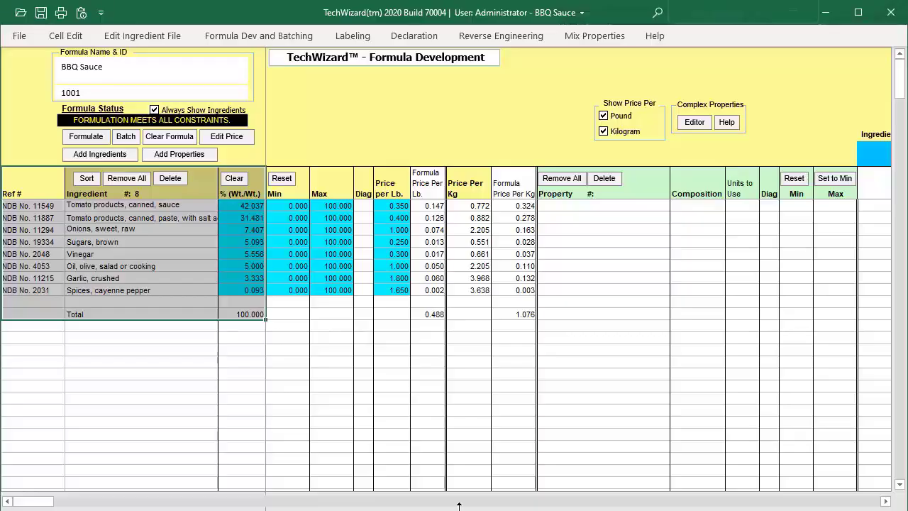
pyautogui.click(127, 137)
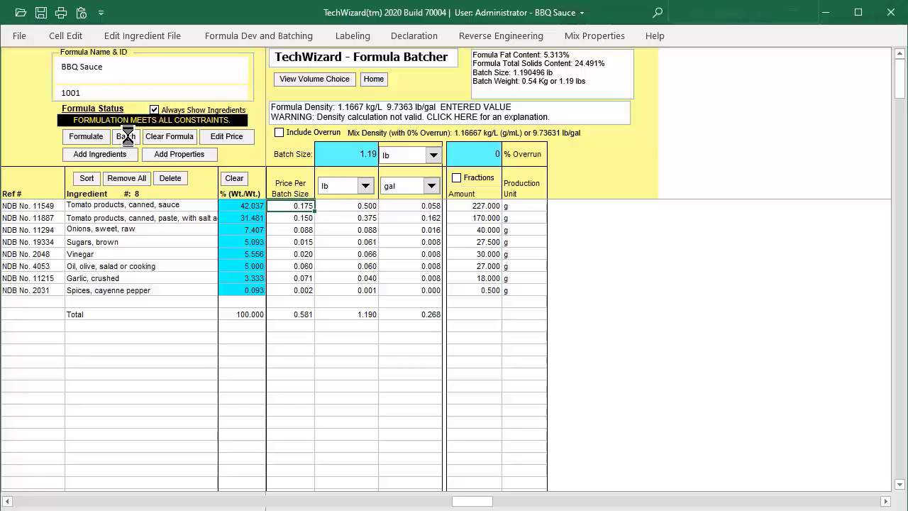
pyautogui.moveTo(476, 194); pyautogui.dragTo(528, 315)
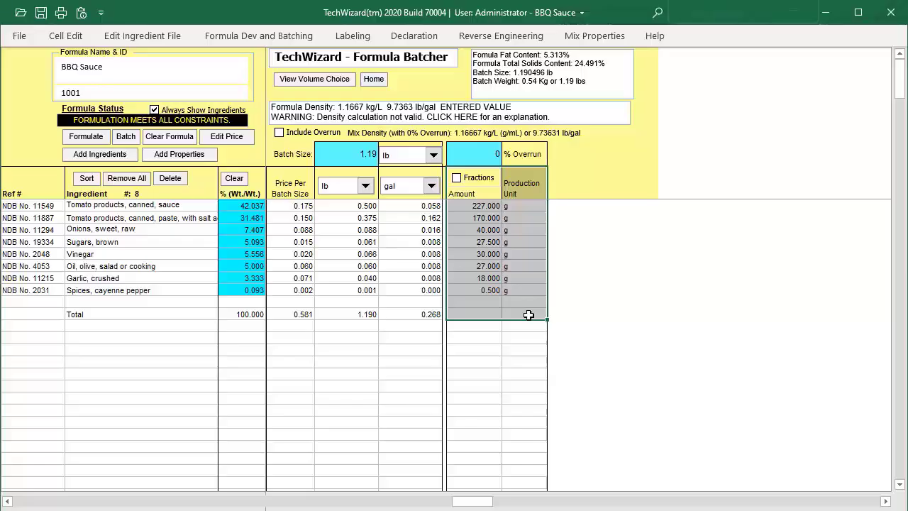
pyautogui.click(56, 35)
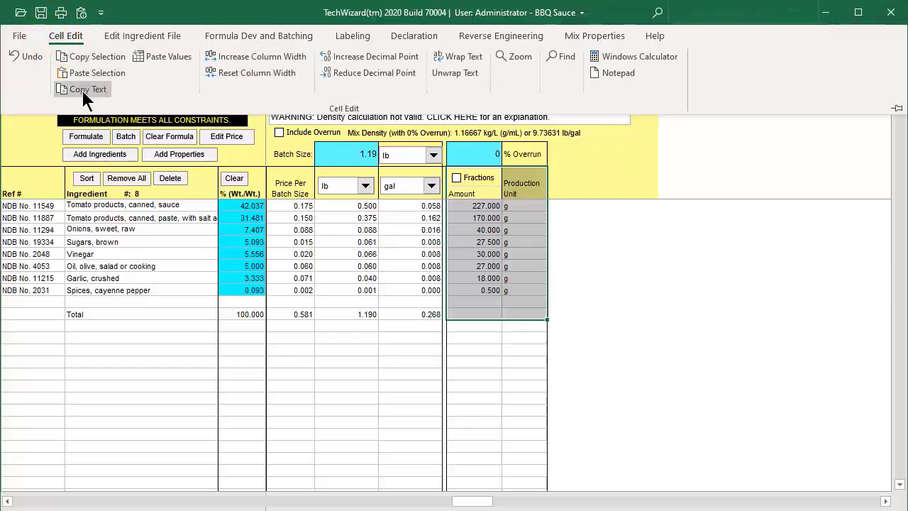
pyautogui.click(83, 91)
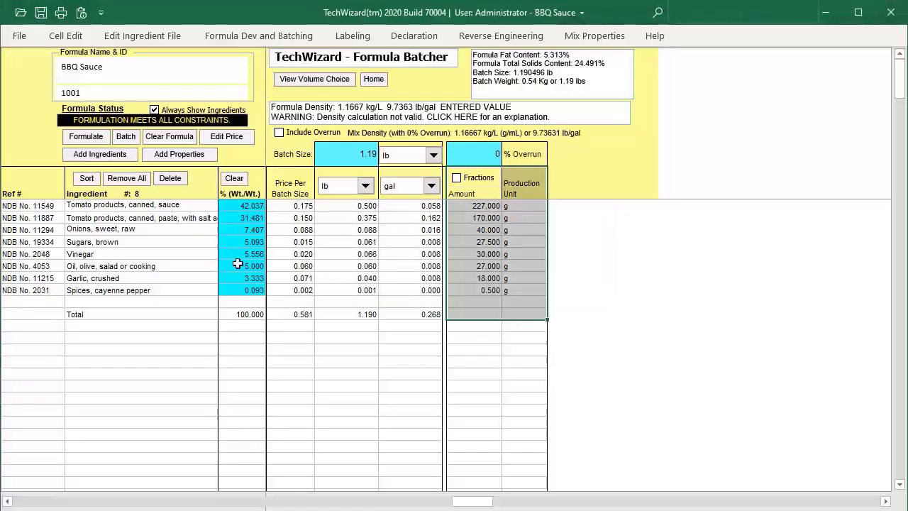
# Switch to Word and paste the copied Amount and Production Unit columns as a picture beside the original recipe table.
pyautogui.click(186, 497)
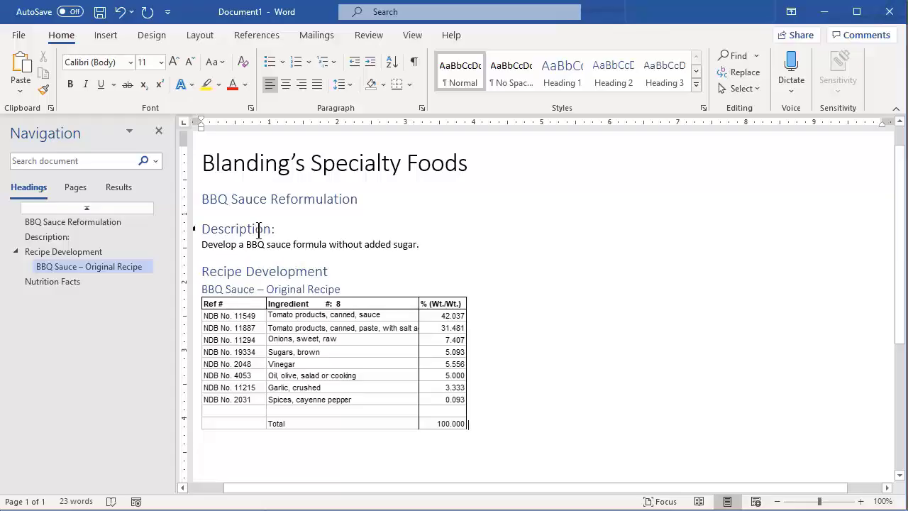
pyautogui.click(20, 89)
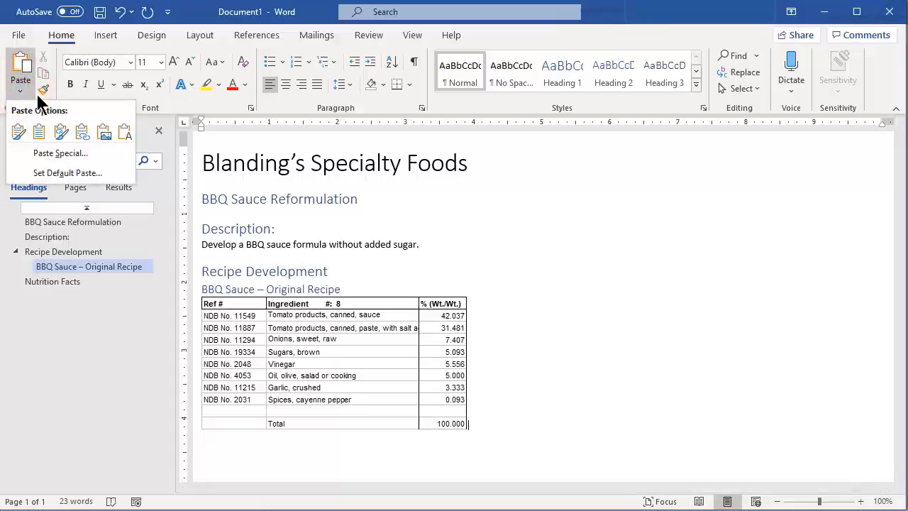
pyautogui.click(105, 134)
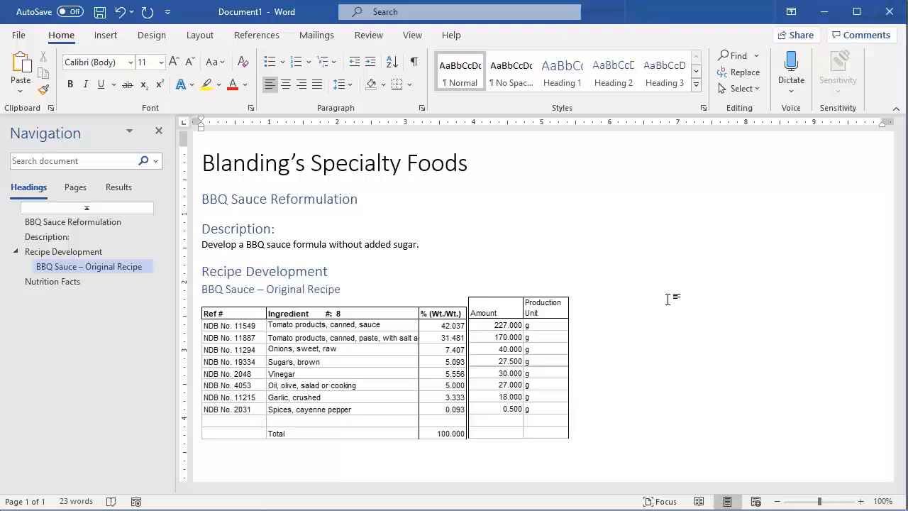
pyautogui.scroll(-2, 667, 298)
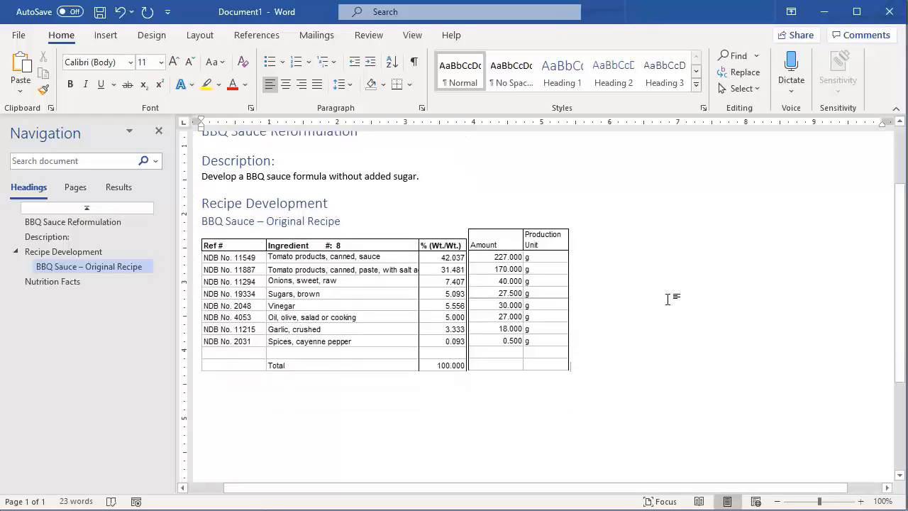
# Switch to TechWizard and create a nutrition label from the BBQ Sauce formula, overwriting the current label information.
pyautogui.click(156, 500)
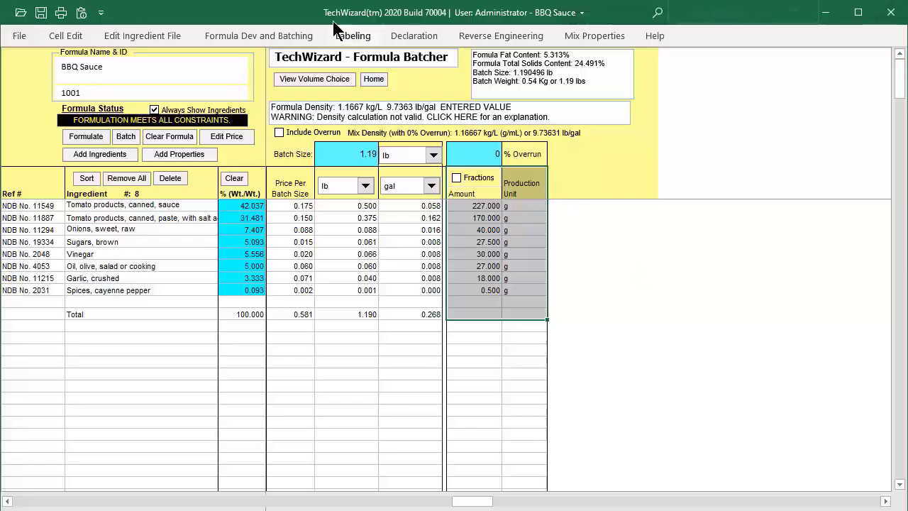
pyautogui.click(279, 37)
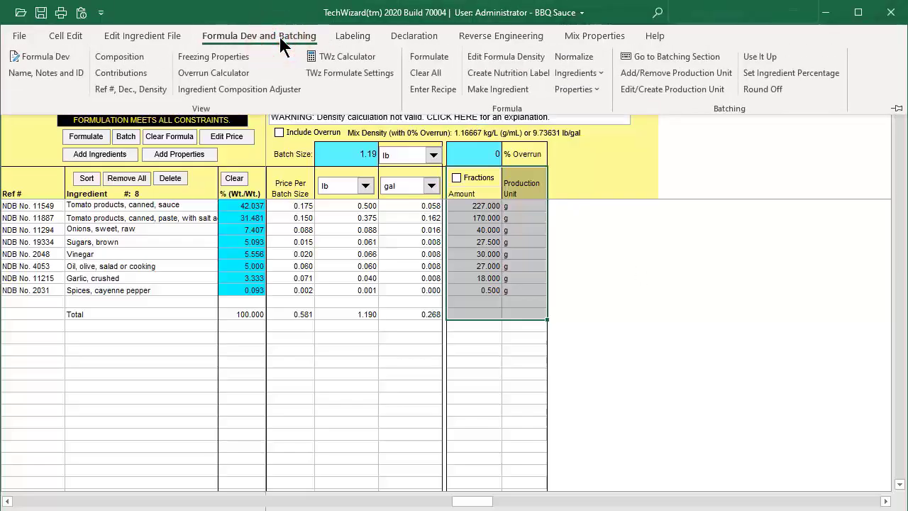
pyautogui.click(534, 73)
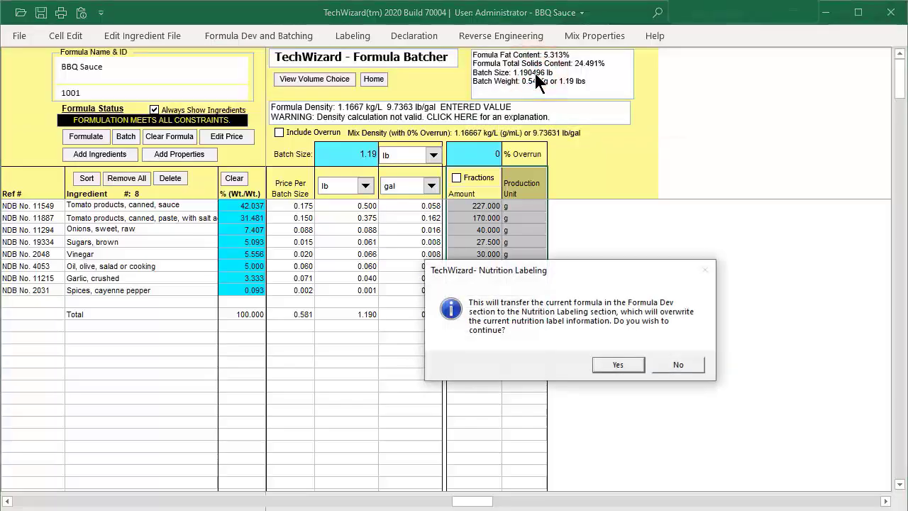
pyautogui.click(602, 362)
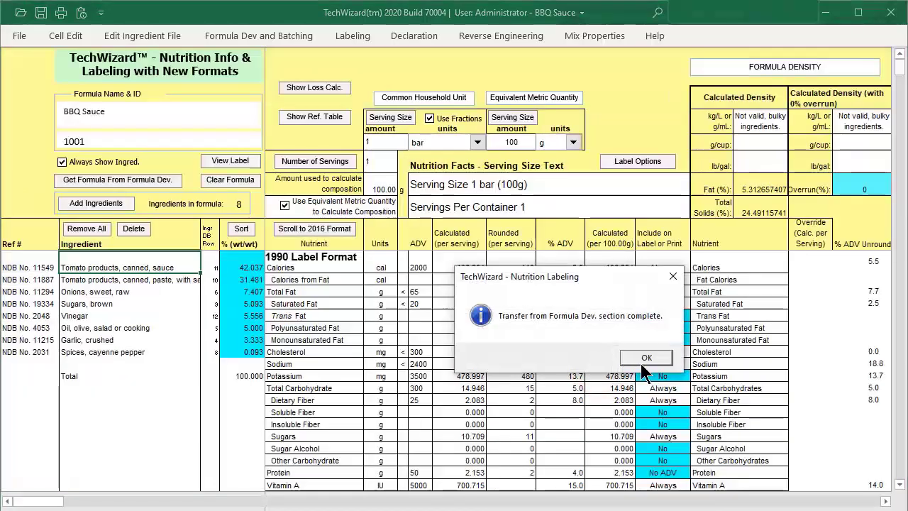
pyautogui.click(647, 358)
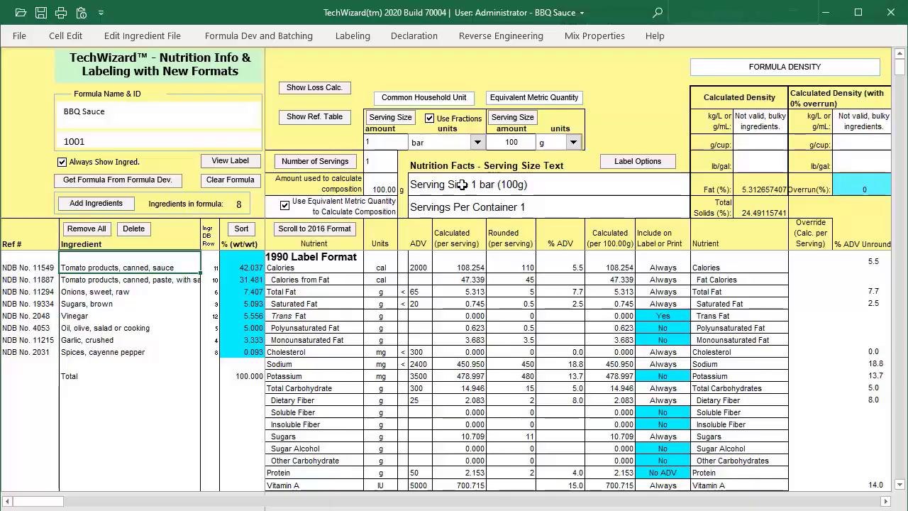
# Set the common household serving size to 2 tbsp.
pyautogui.click(390, 118)
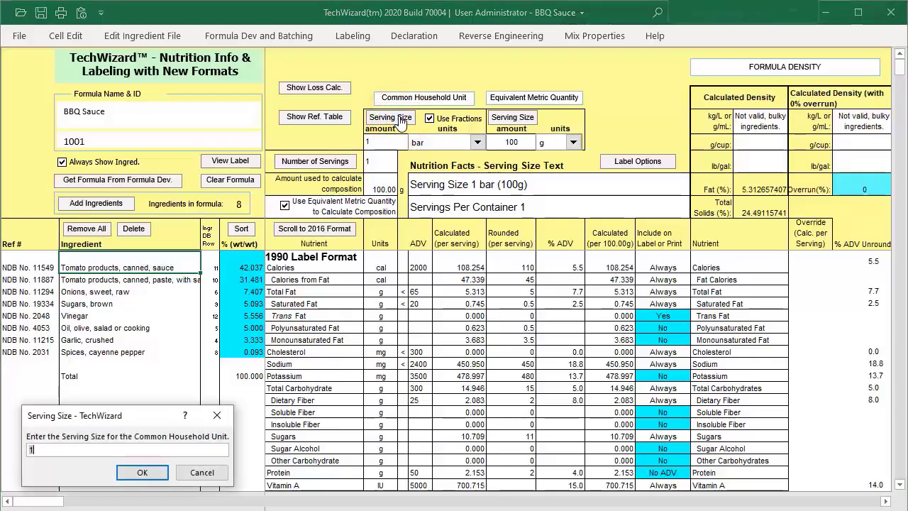
pyautogui.write('2')
pyautogui.click(142, 473)
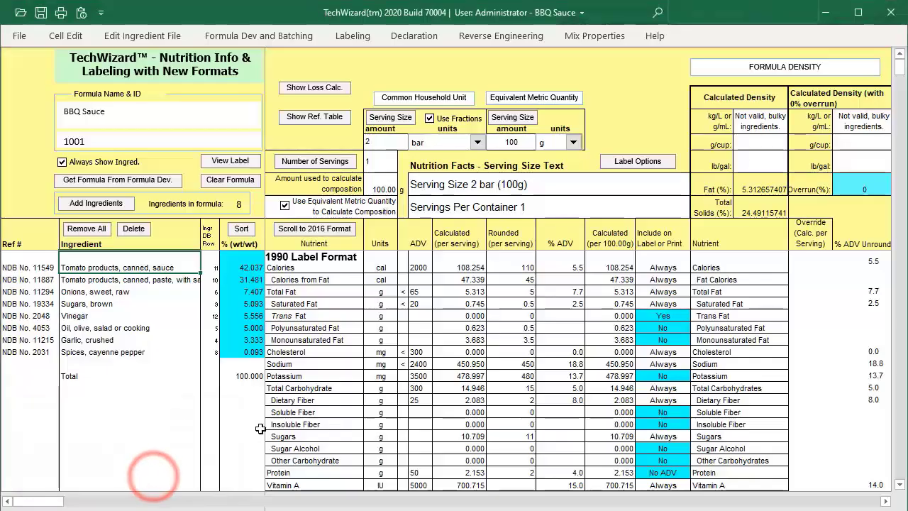
pyautogui.click(477, 141)
pyautogui.scroll(-3, 475, 183)
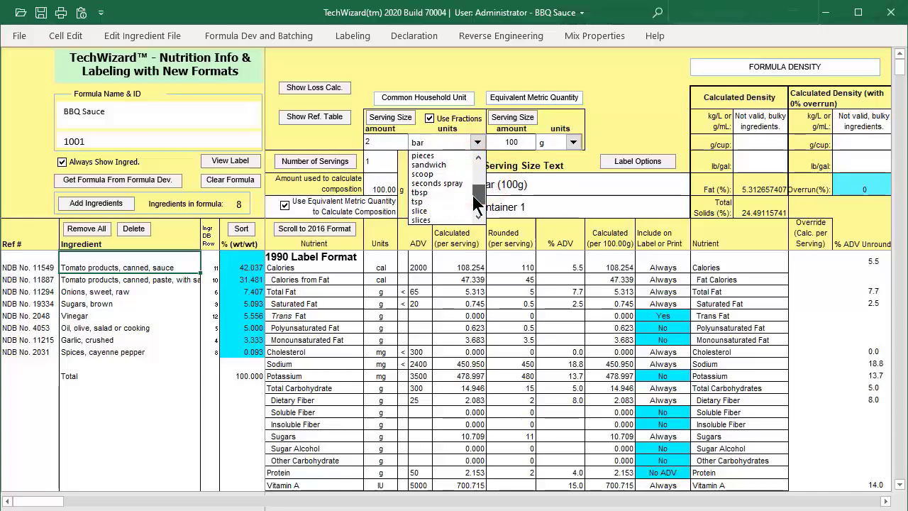
pyautogui.click(429, 191)
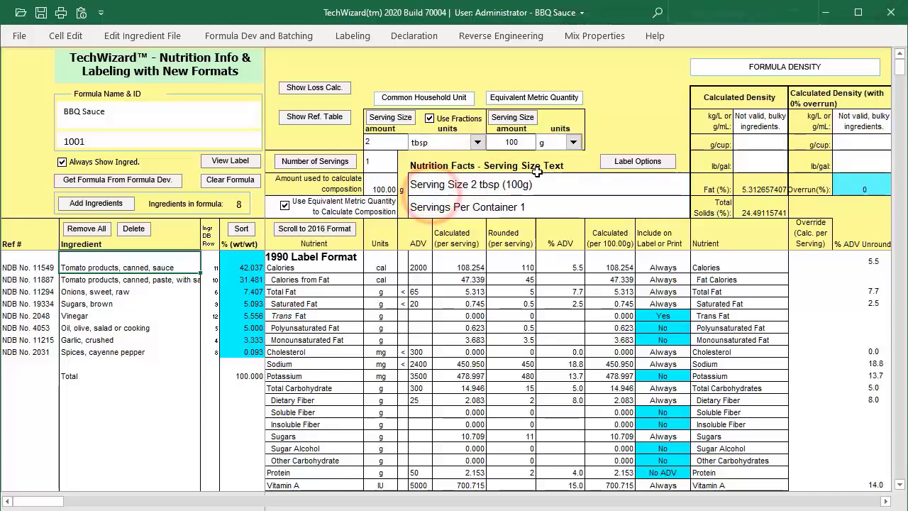
# Set the equivalent metric quantity of the serving size to 30 mL.
pyautogui.click(527, 124)
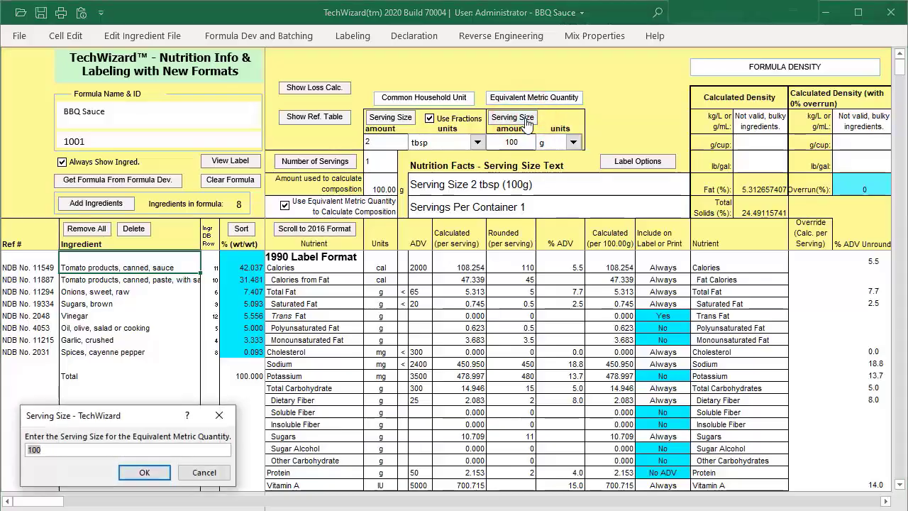
pyautogui.write('30')
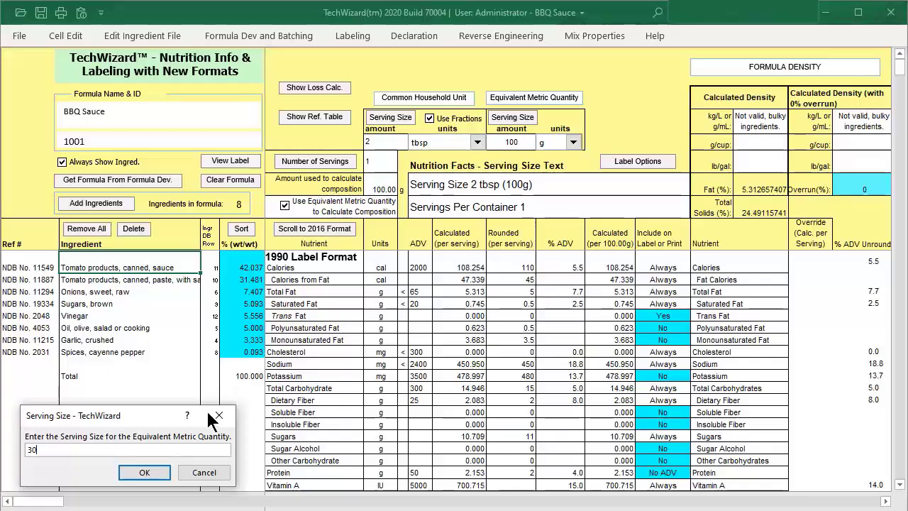
pyautogui.click(144, 472)
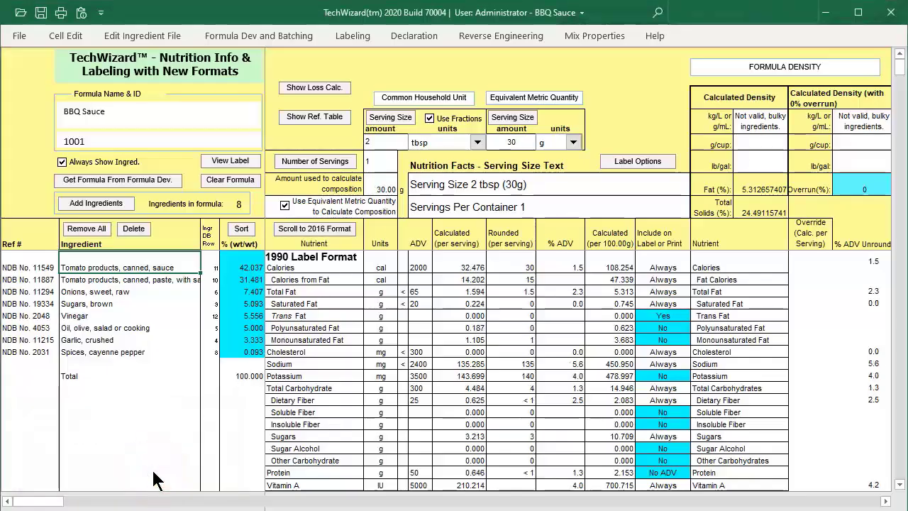
pyautogui.click(575, 142)
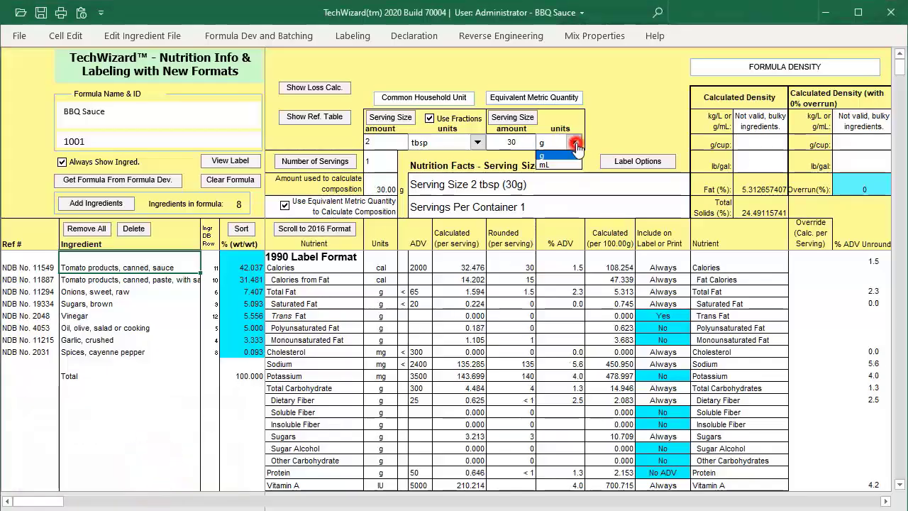
pyautogui.click(568, 165)
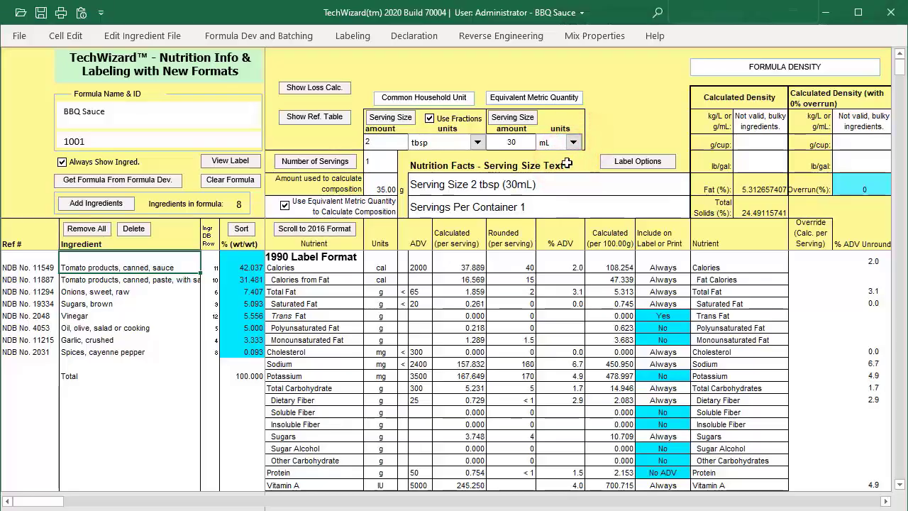
# Set the number of servings per container to 14.
pyautogui.click(286, 165)
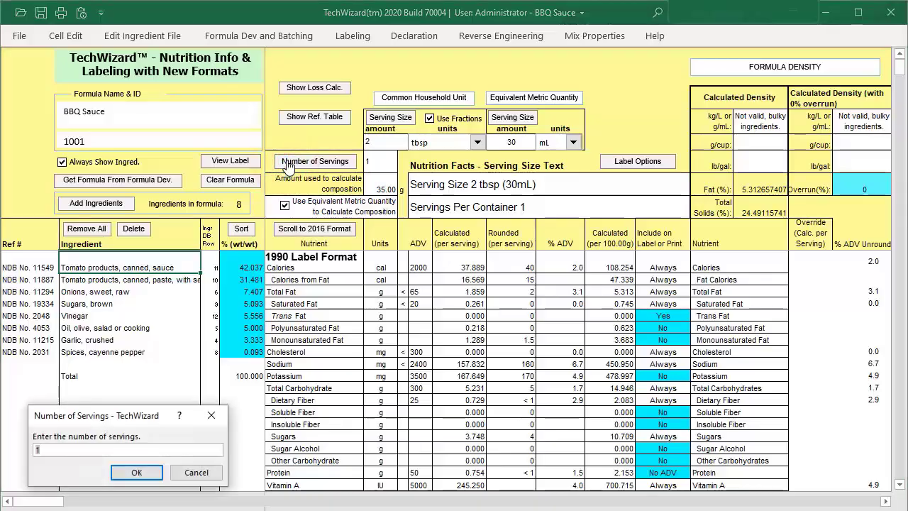
pyautogui.write('14')
pyautogui.click(137, 473)
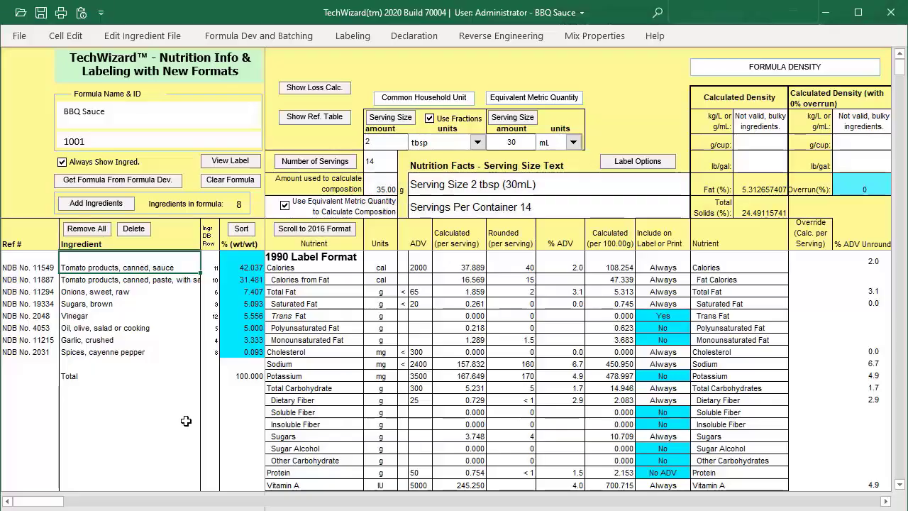
# Set the new-format nutrition label's type to Tabular in the label options, apply it and close the options.
pyautogui.click(638, 161)
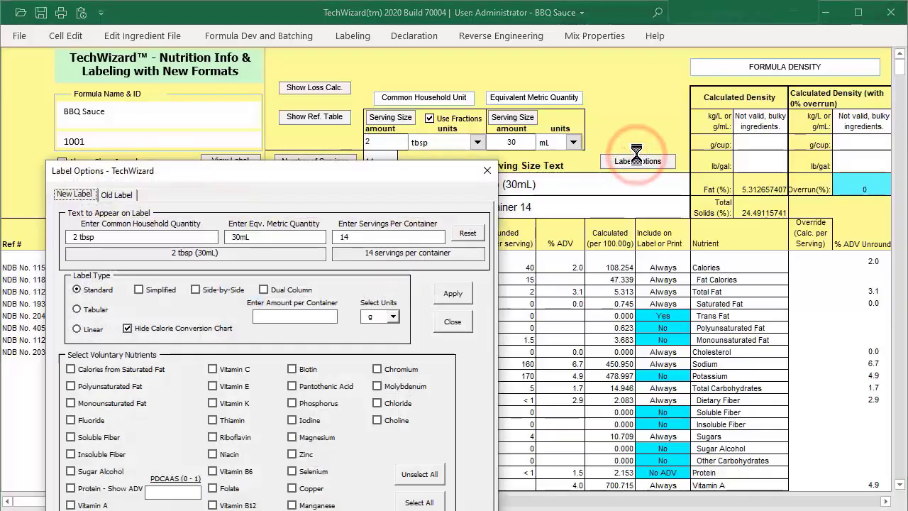
pyautogui.moveTo(343, 183); pyautogui.dragTo(312, 92)
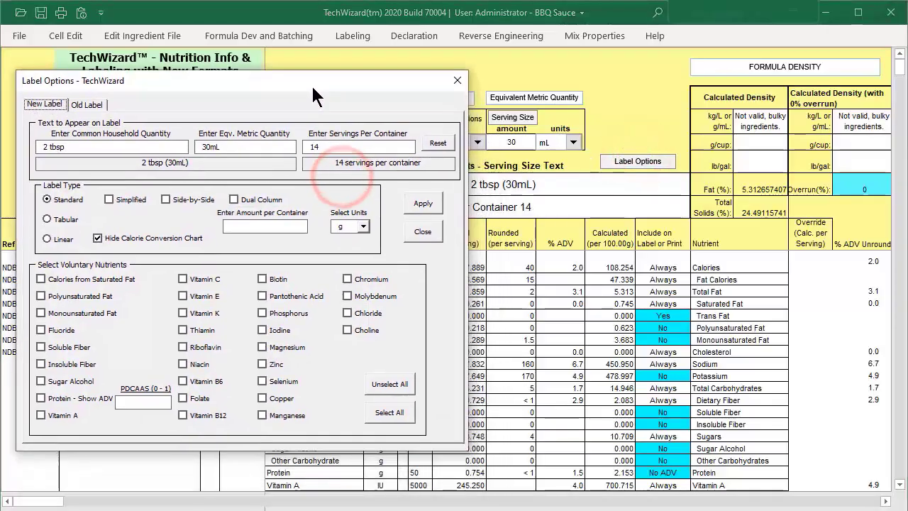
pyautogui.click(47, 219)
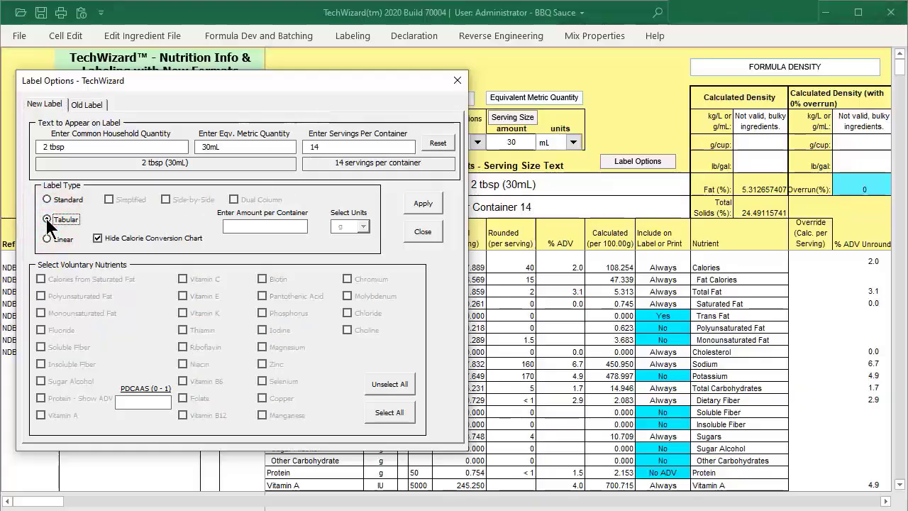
pyautogui.click(47, 219)
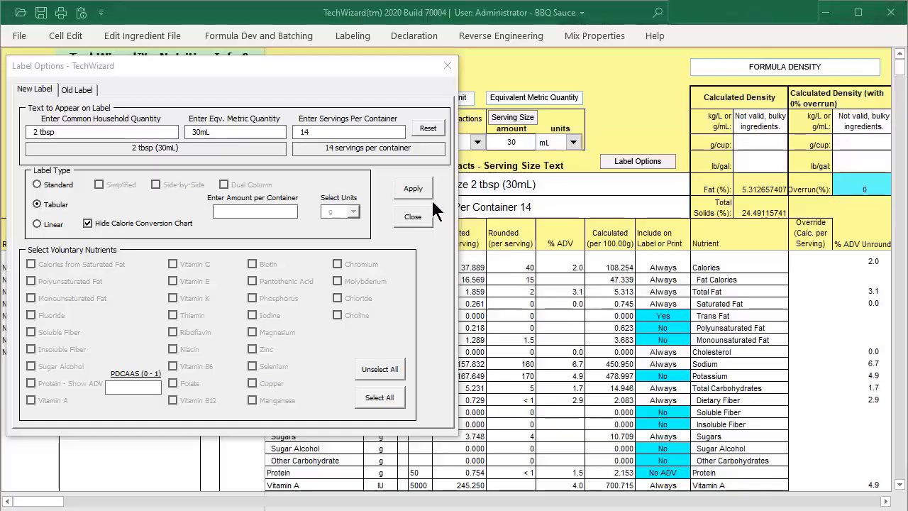
pyautogui.click(413, 186)
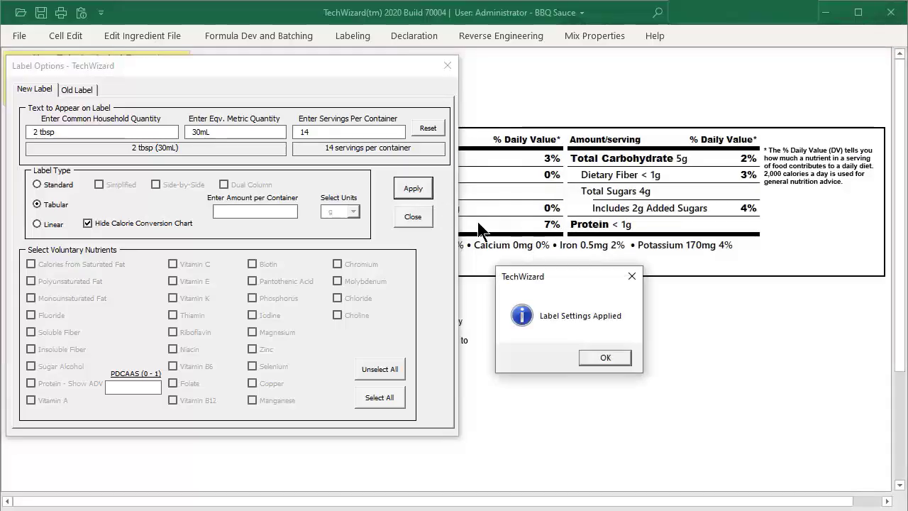
pyautogui.click(599, 357)
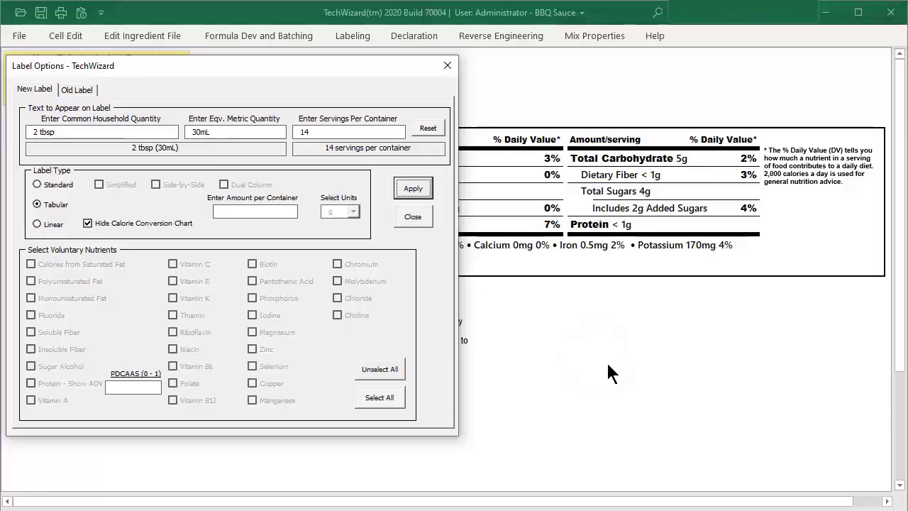
pyautogui.click(413, 218)
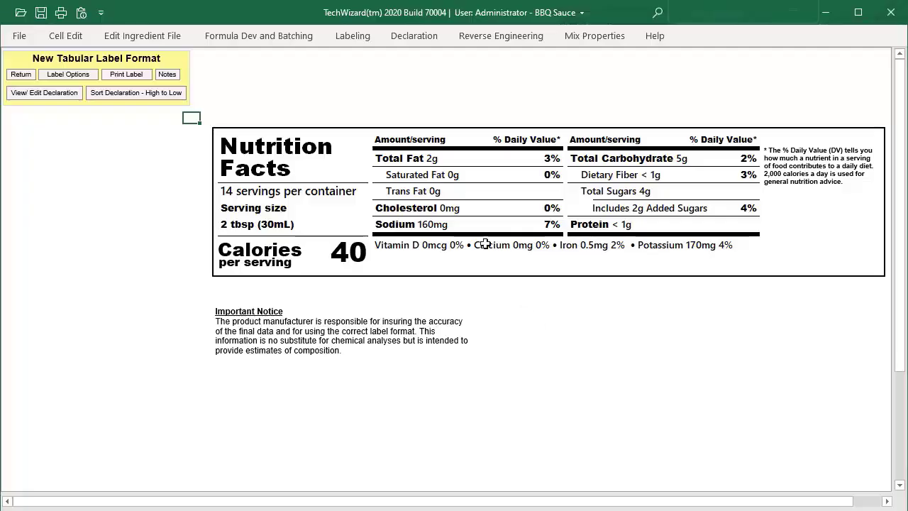
# Copy the tabular nutrition label with the New label format, On screen picture appearance and Bitmap picture format.
pyautogui.click(355, 37)
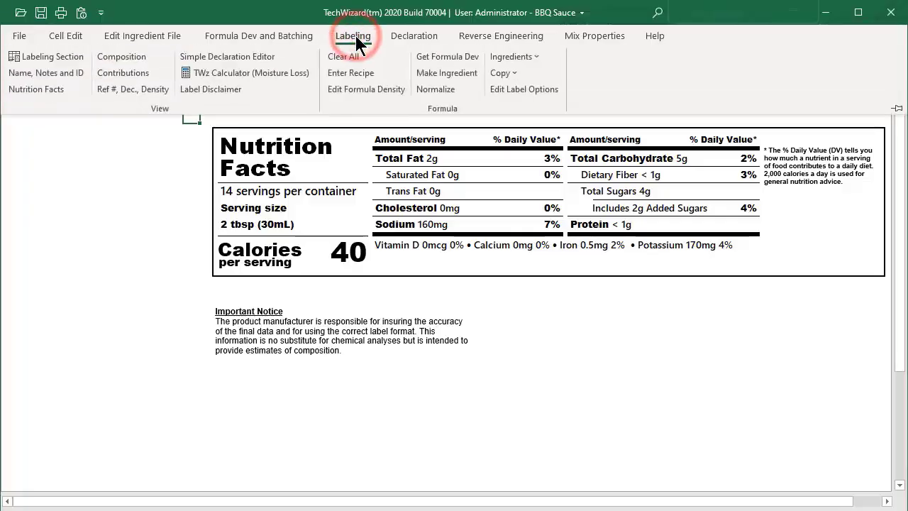
pyautogui.click(512, 74)
pyautogui.click(529, 112)
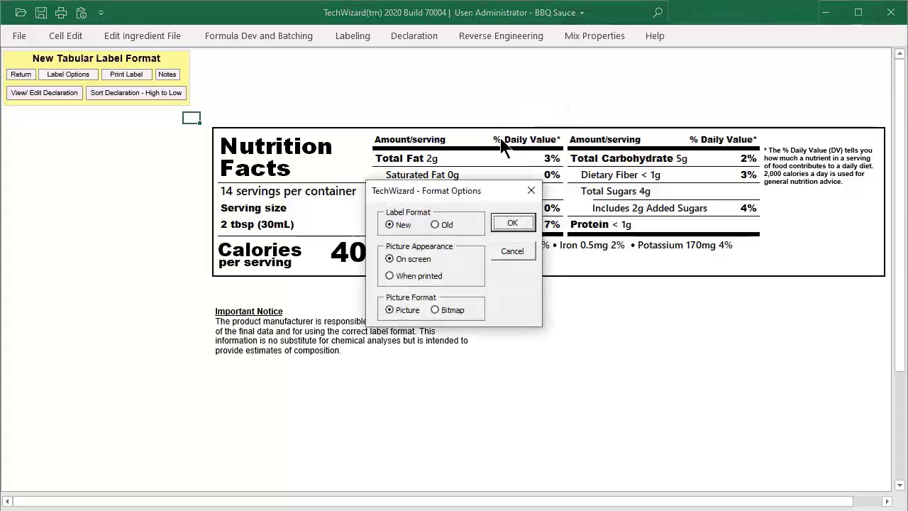
pyautogui.click(401, 226)
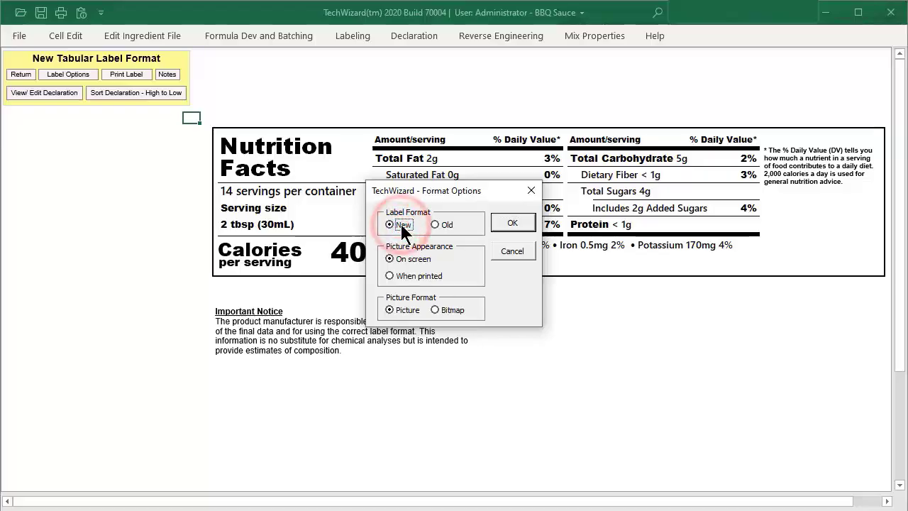
pyautogui.click(413, 261)
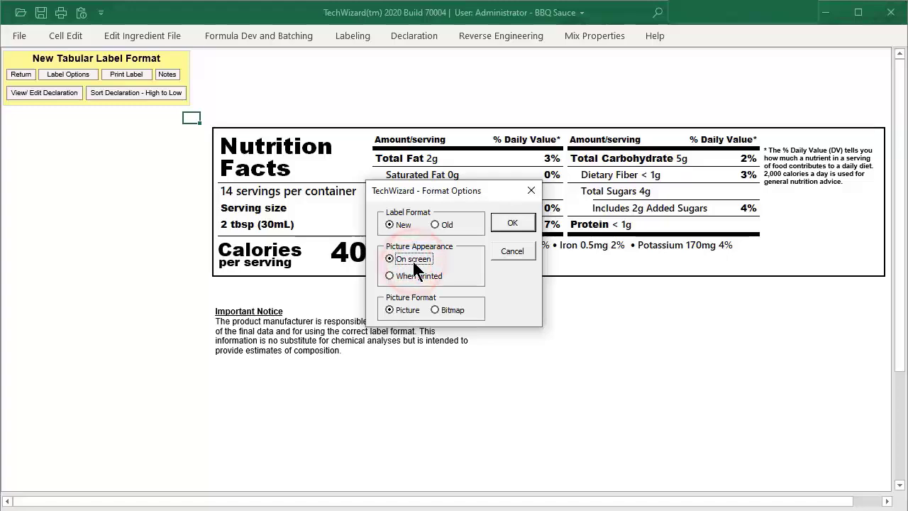
pyautogui.click(452, 312)
pyautogui.click(513, 223)
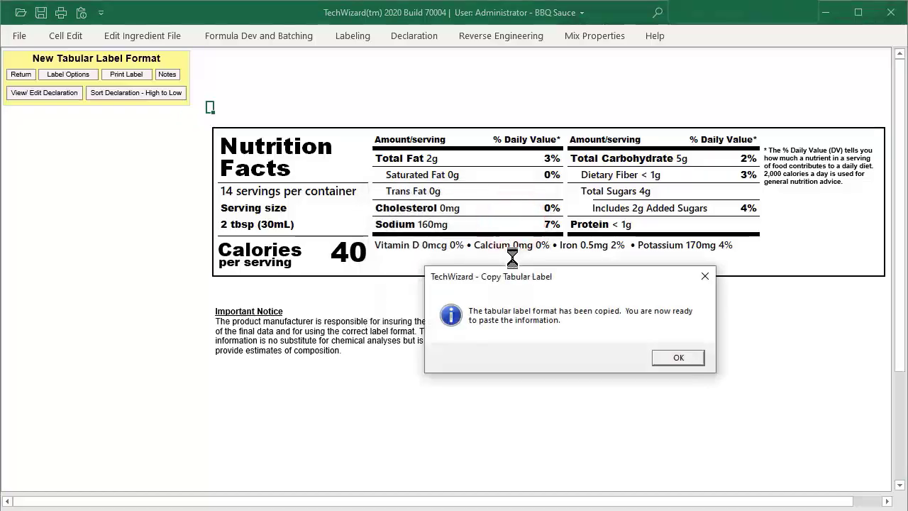
pyautogui.click(674, 358)
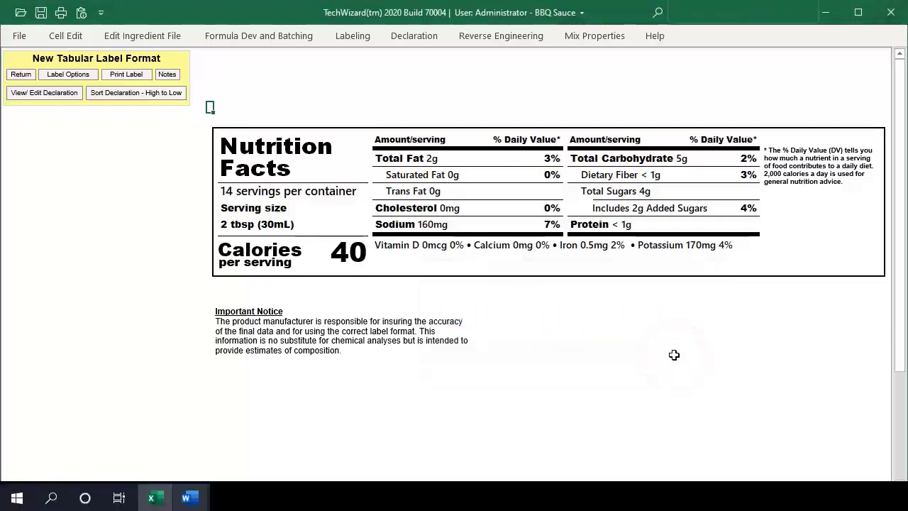
# Switch to the Word report and paste the copied nutrition label as a picture below the Nutrition Facts heading.
pyautogui.click(186, 498)
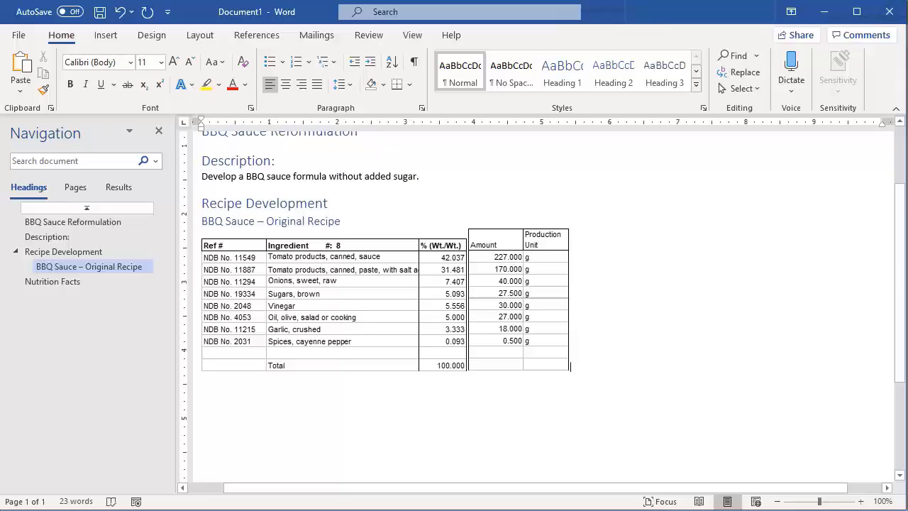
pyautogui.click(67, 281)
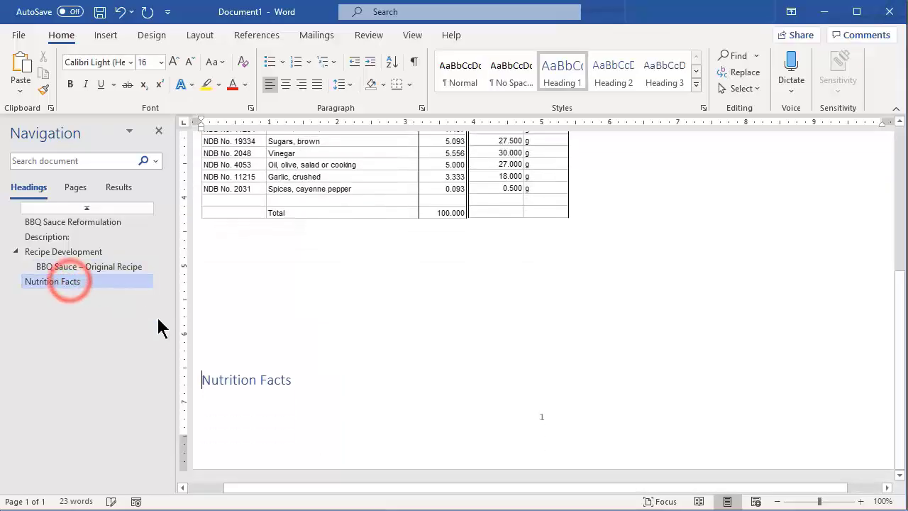
pyautogui.click(367, 346)
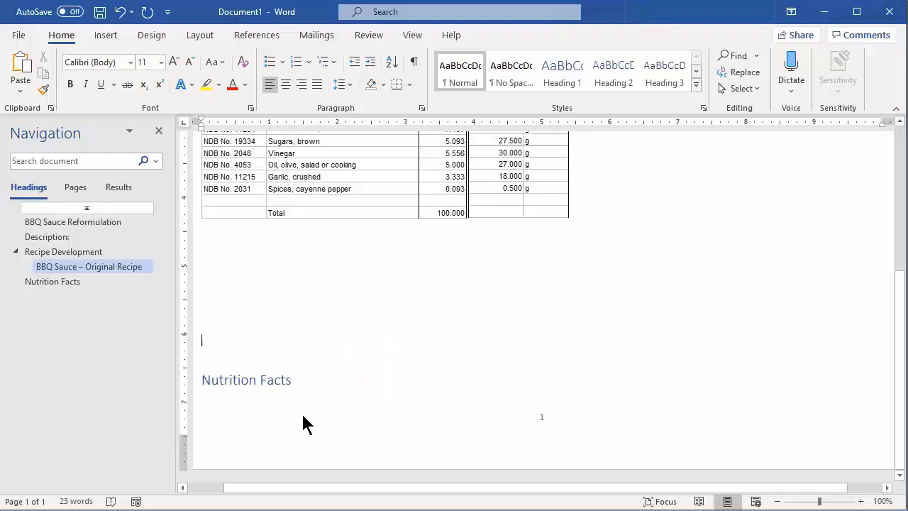
pyautogui.click(282, 424)
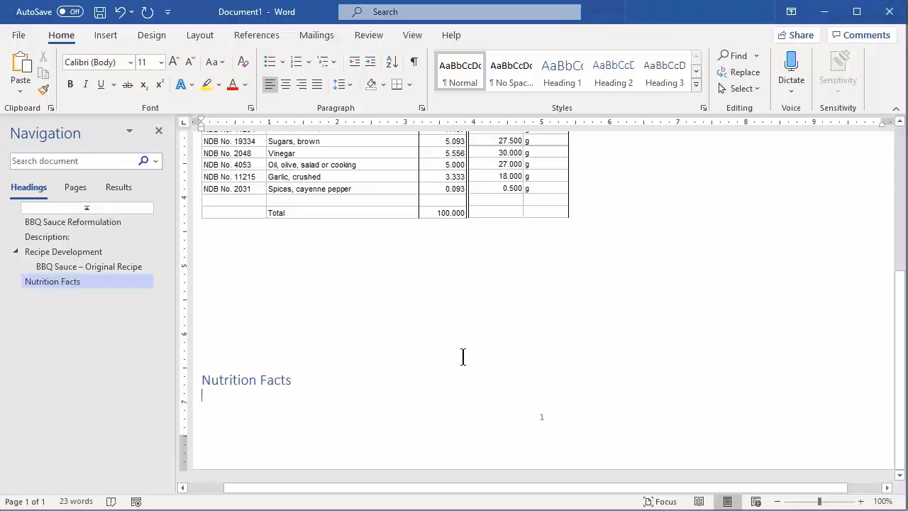
pyautogui.click(203, 395)
pyautogui.click(21, 90)
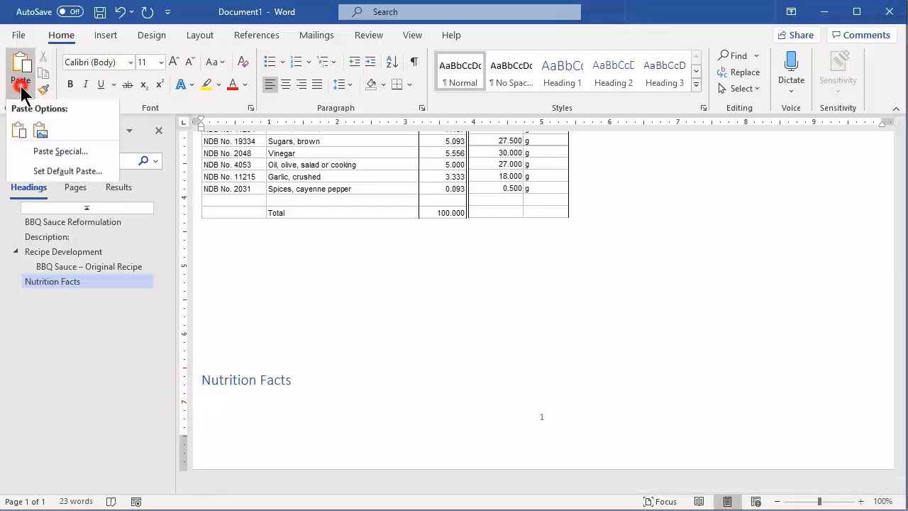
pyautogui.click(44, 141)
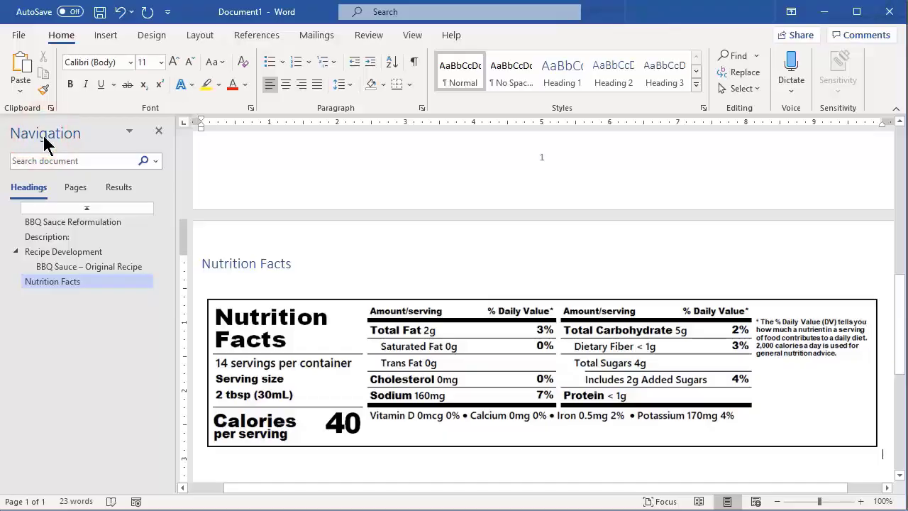
pyautogui.scroll(-3, 378, 378)
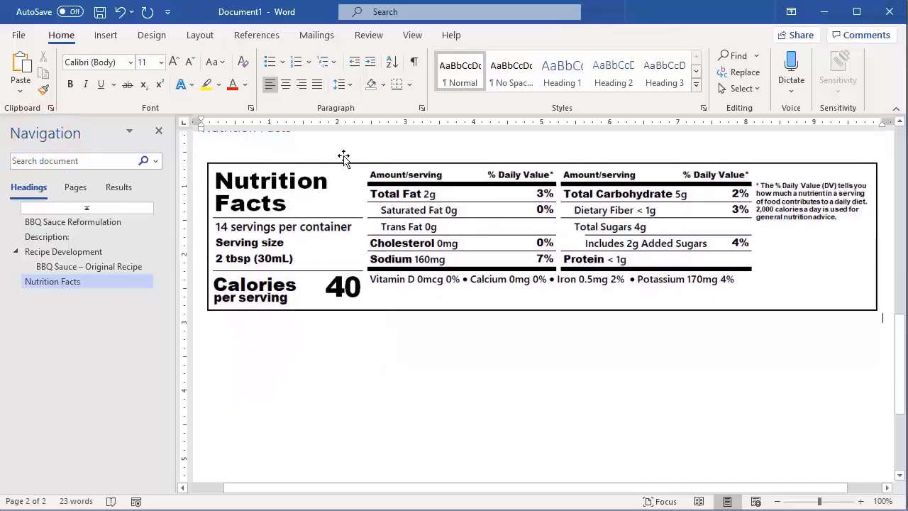
# Add the line "BBQ Sauce – Original Recipe" between the Nutrition Facts heading and the label, styled as Heading 2.
pyautogui.scroll(1, 334, 155)
pyautogui.click(324, 168)
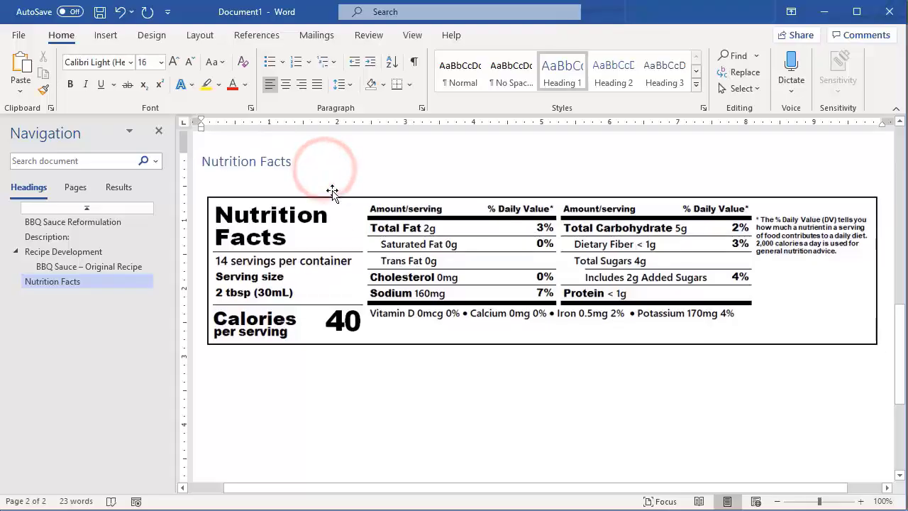
pyautogui.click(332, 192)
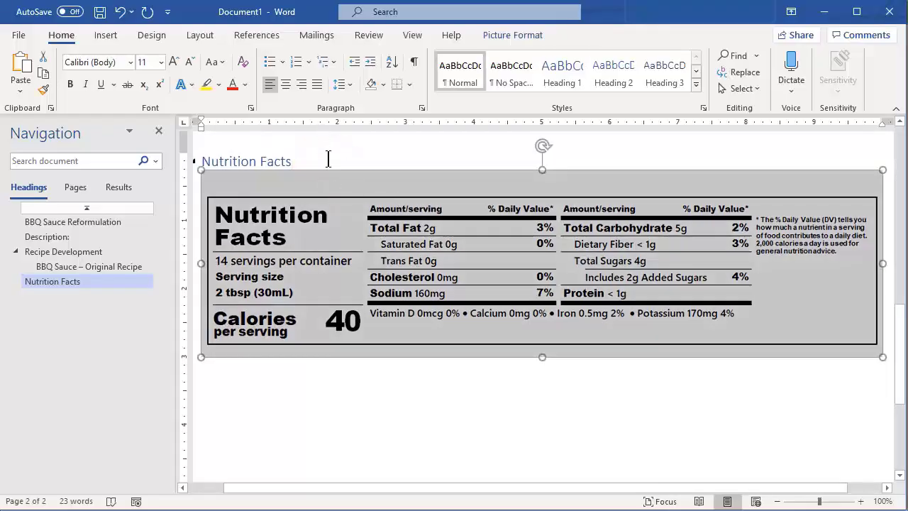
pyautogui.click(328, 159)
pyautogui.press('Return')
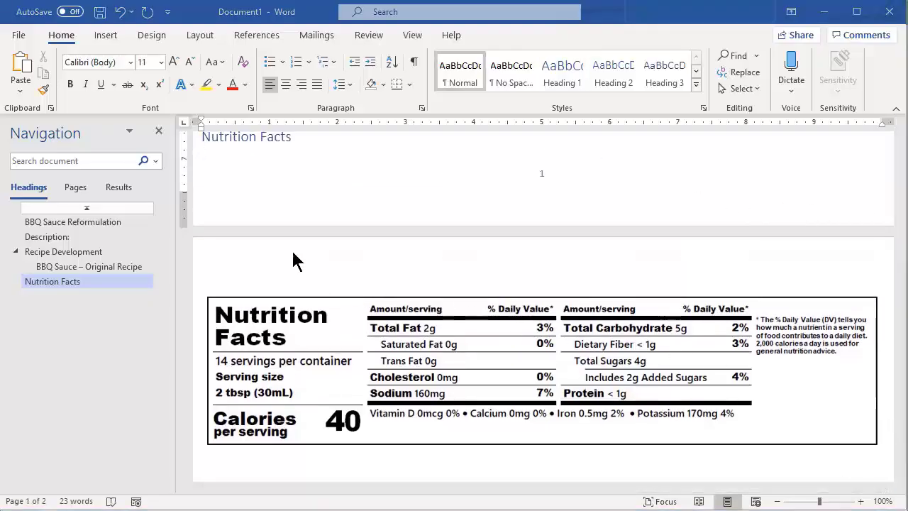
pyautogui.click(263, 183)
pyautogui.hotkey('ctrl', 'v')
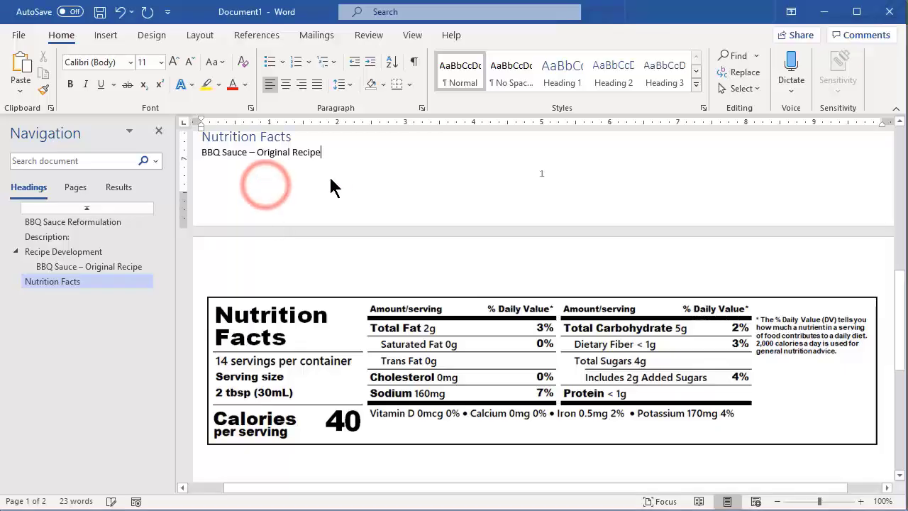
pyautogui.tripleClick(326, 153)
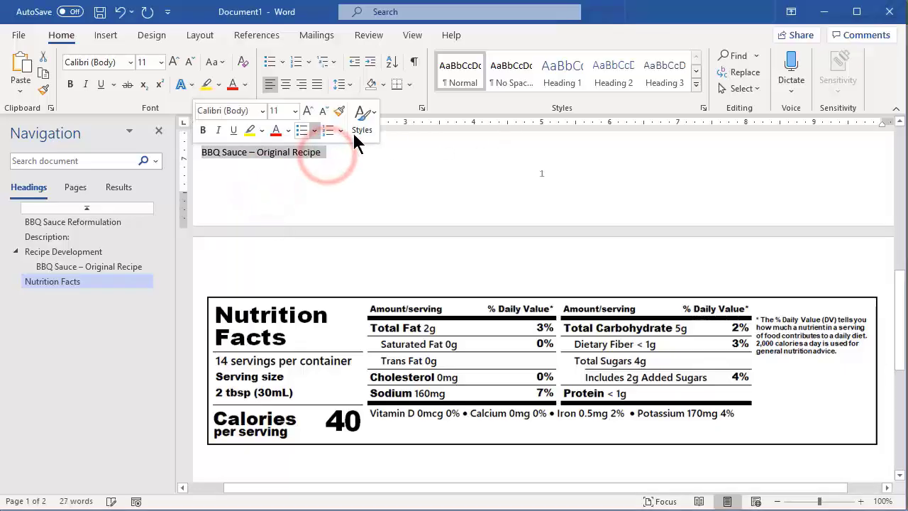
pyautogui.click(614, 72)
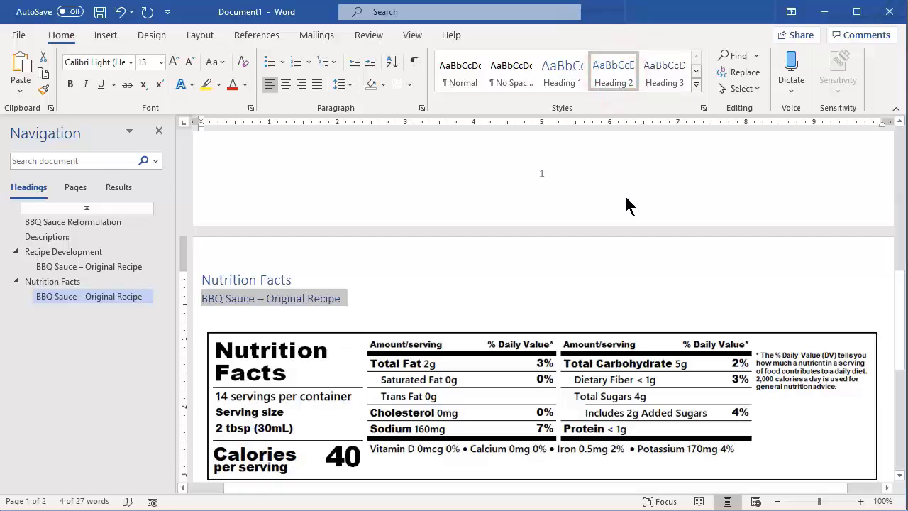
pyautogui.scroll(-2, 643, 215)
pyautogui.scroll(-1, 512, 425)
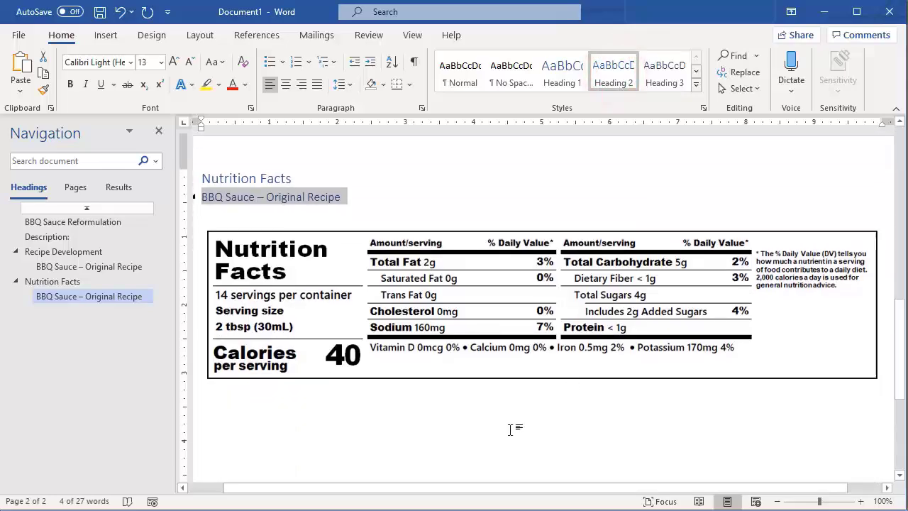
pyautogui.click(457, 400)
pyautogui.click(458, 405)
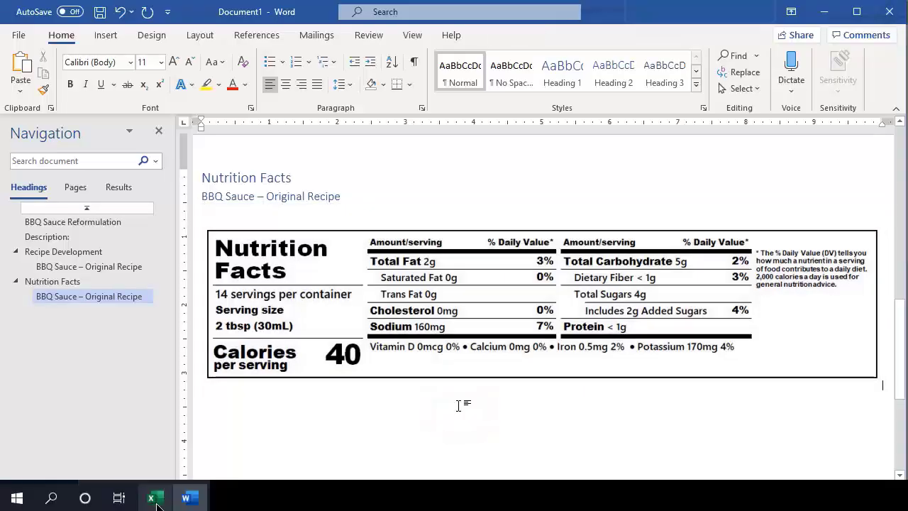
# Switch to TechWizard and copy the whole ingredient declaration text from the Simple Declaration Editor, closing the editor when done.
pyautogui.click(155, 504)
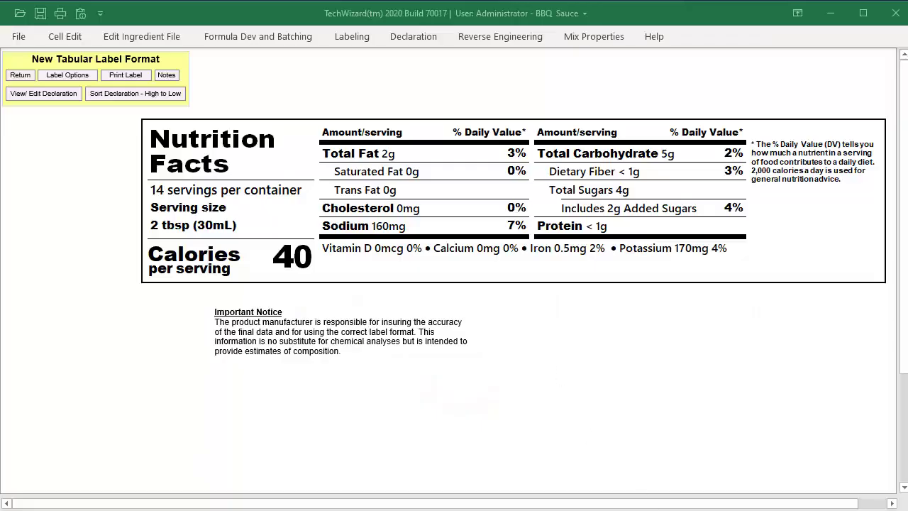
pyautogui.click(351, 37)
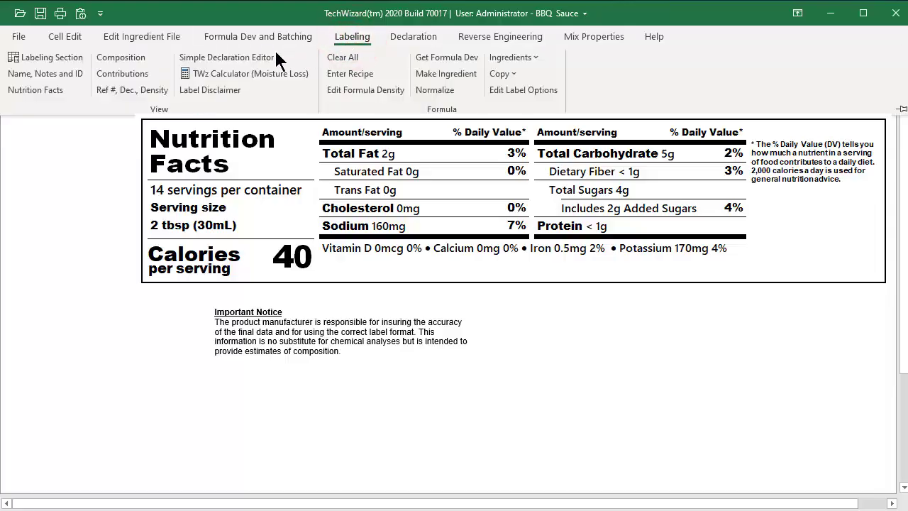
pyautogui.click(256, 57)
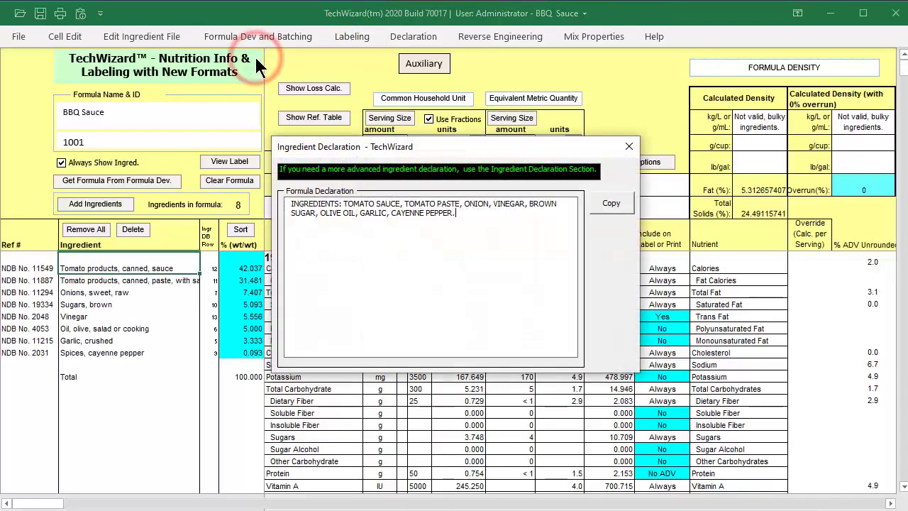
pyautogui.tripleClick(469, 213)
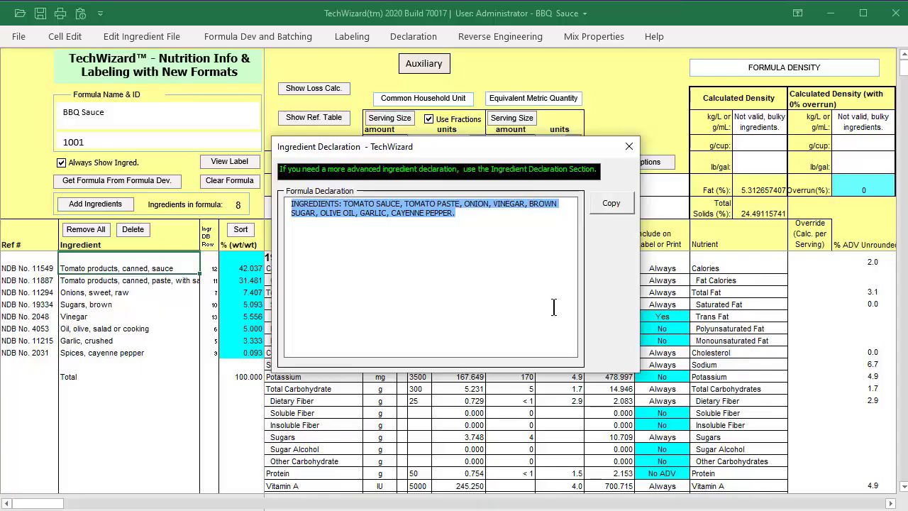
pyautogui.hotkey('ctrl', 'c')
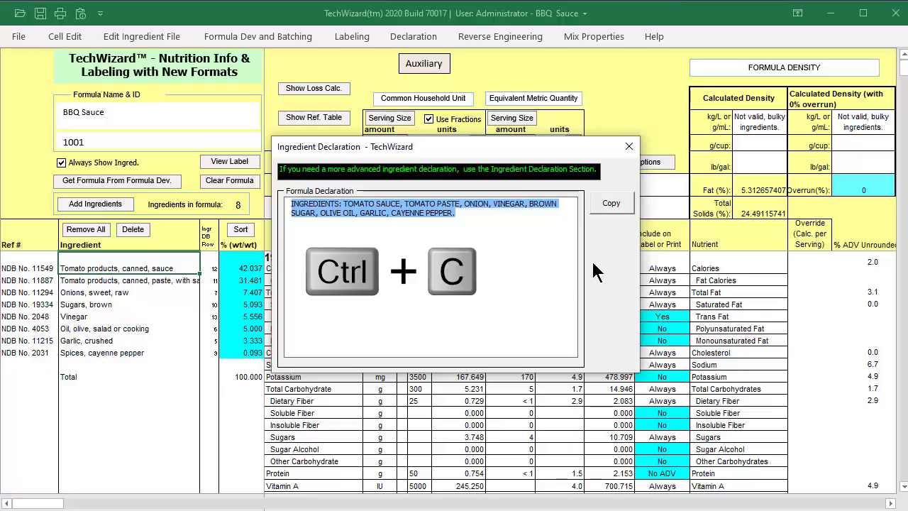
pyautogui.click(629, 146)
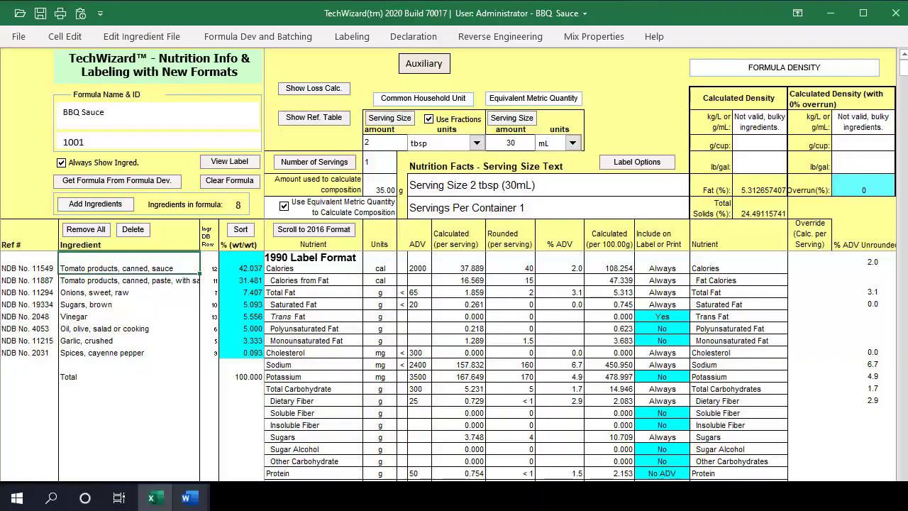
# Switch to the Word report and paste the ingredient declaration on the line below the nutrition label picture.
pyautogui.click(189, 499)
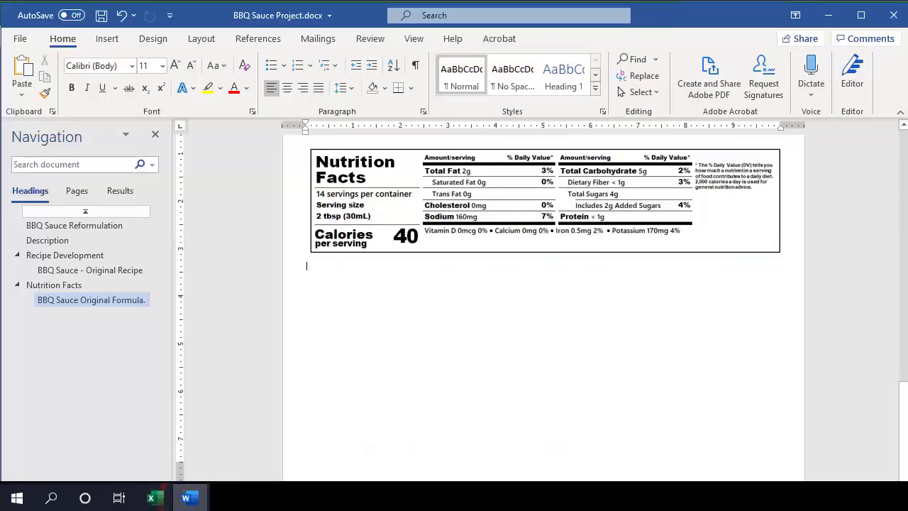
pyautogui.click(315, 262)
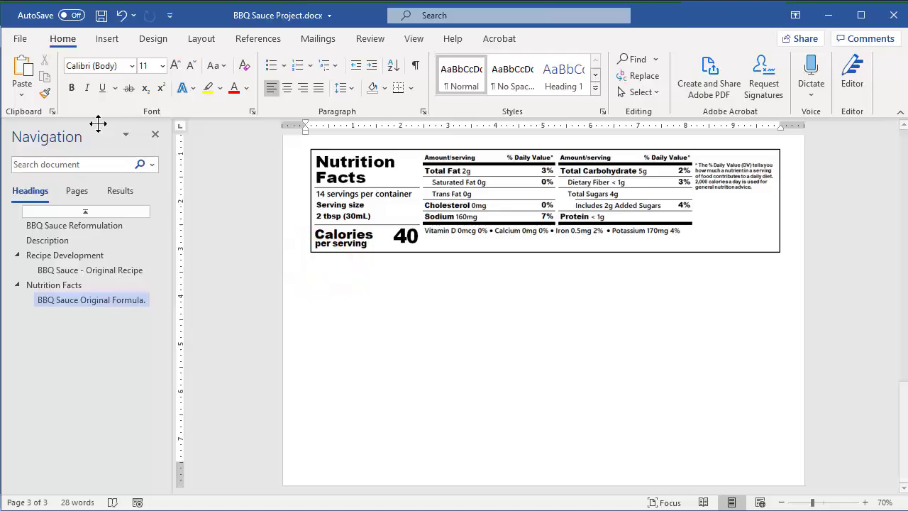
pyautogui.click(19, 68)
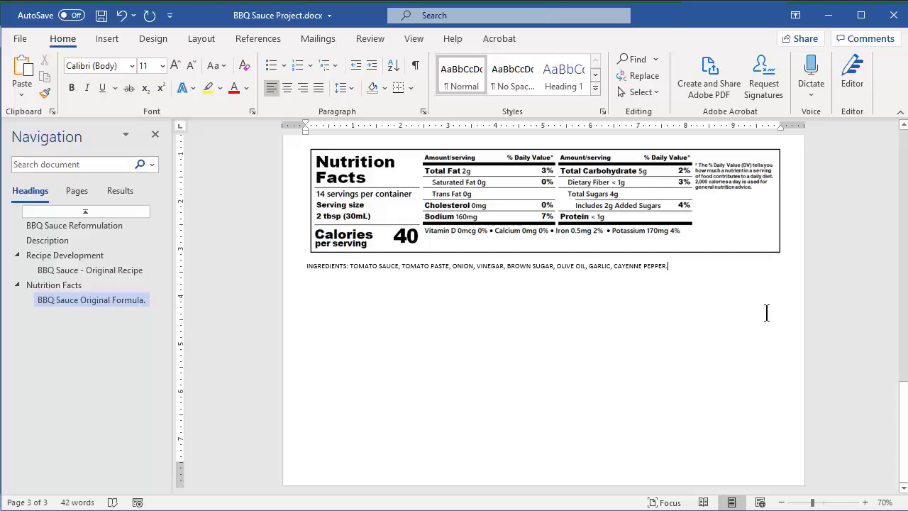
# Scale the nutrition label picture to 65% with locked aspect ratio and set its text wrapping to Square.
pyautogui.rightClick(642, 145)
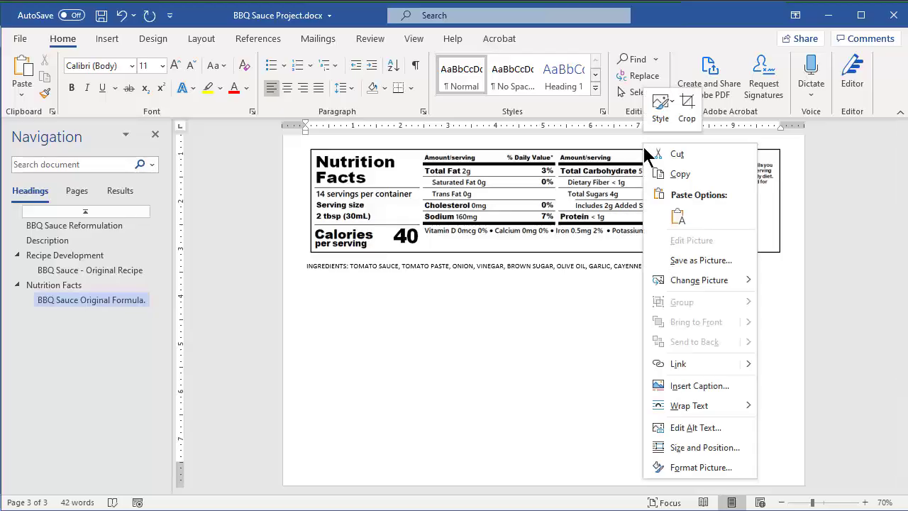
pyautogui.click(731, 447)
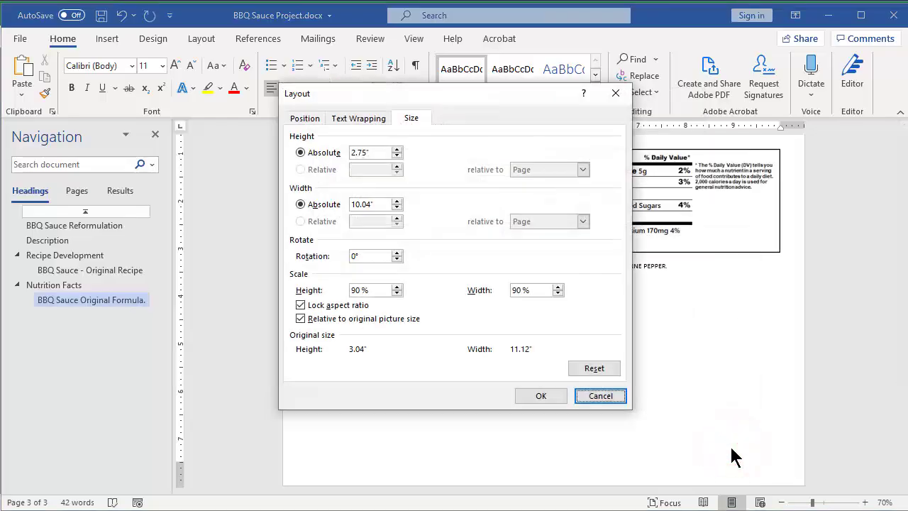
pyautogui.doubleClick(360, 290)
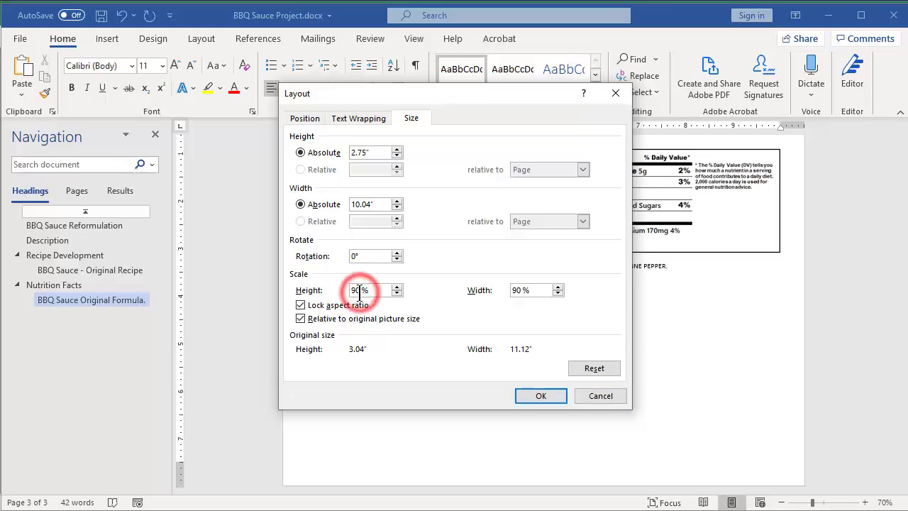
pyautogui.write('65')
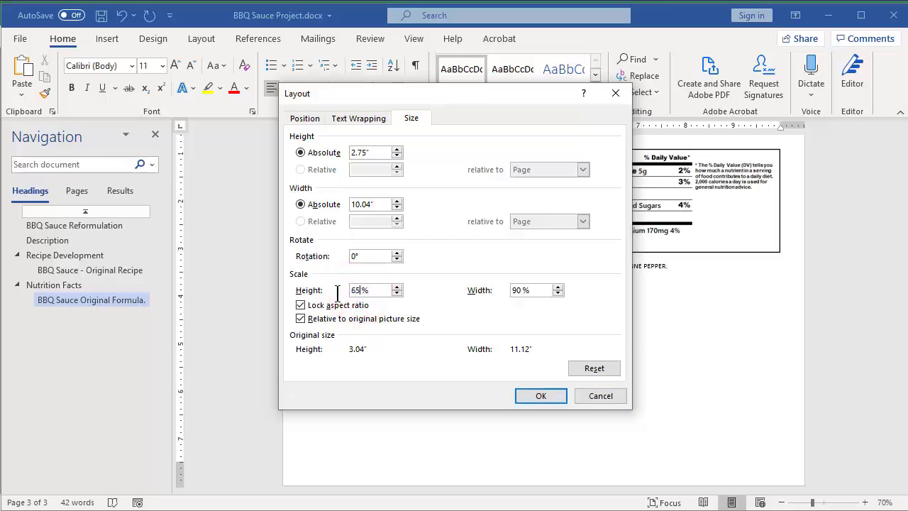
pyautogui.press('Tab')
pyautogui.click(341, 120)
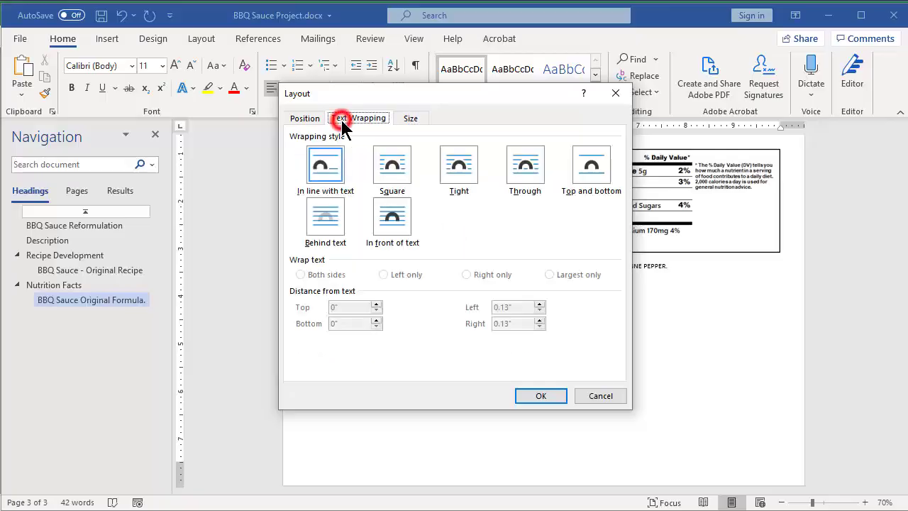
pyautogui.click(393, 171)
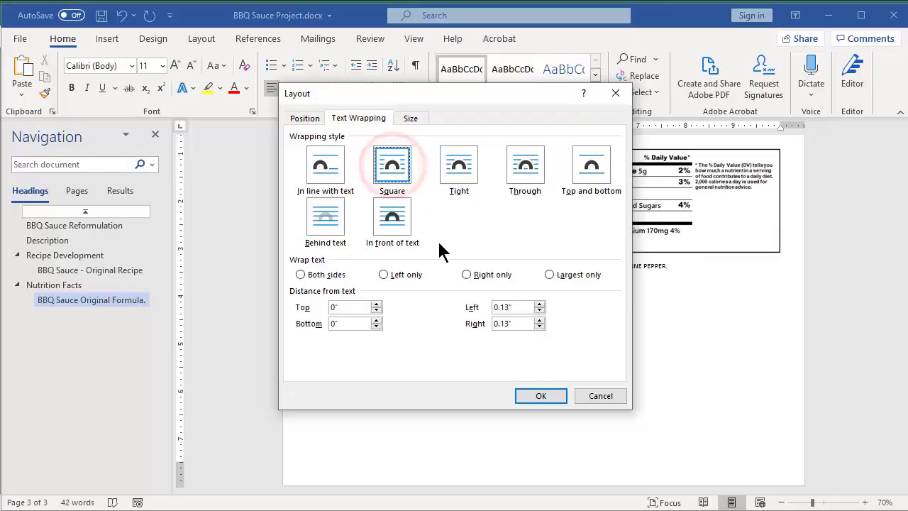
pyautogui.click(533, 401)
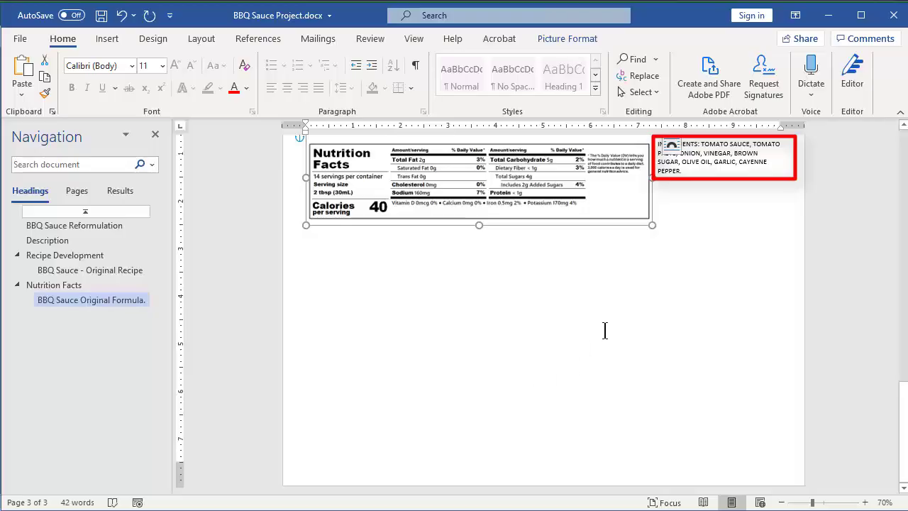
pyautogui.click(379, 255)
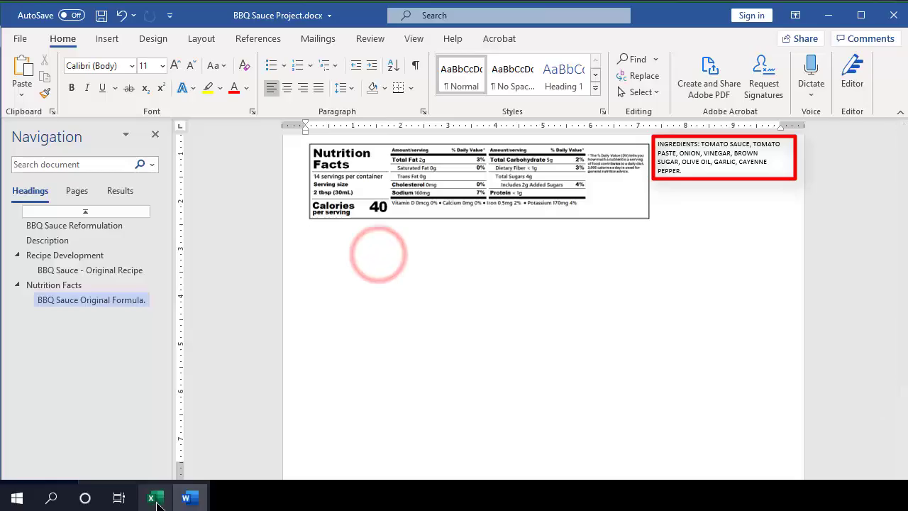
# Switch to TechWizard and open the Formula Dev view for the BBQ Sauce formula.
pyautogui.click(156, 501)
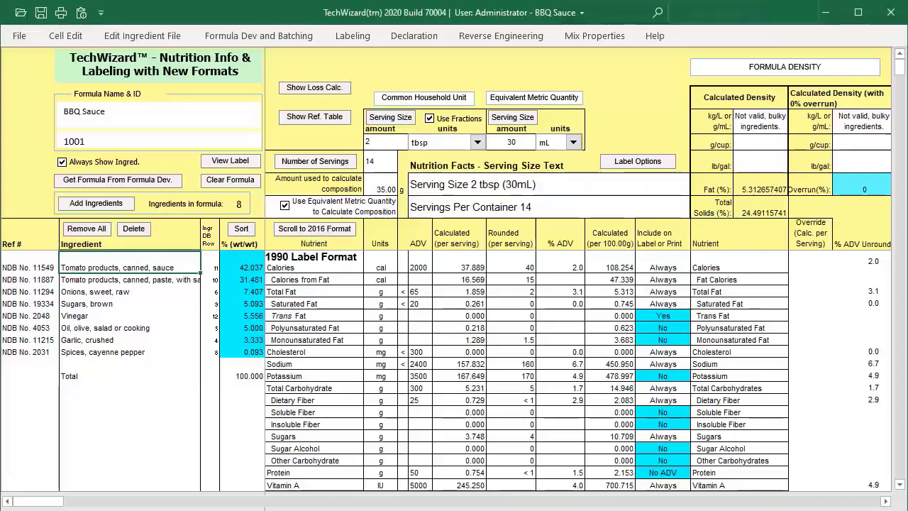
pyautogui.click(274, 38)
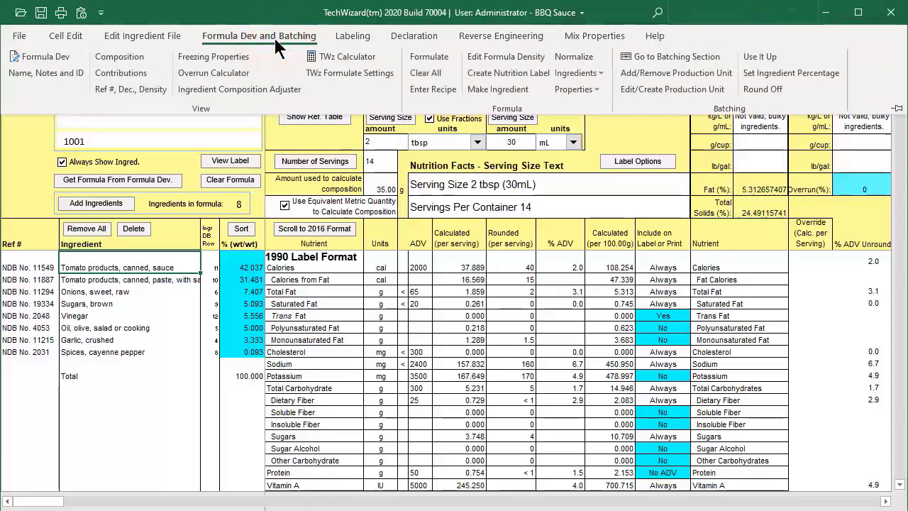
pyautogui.click(61, 58)
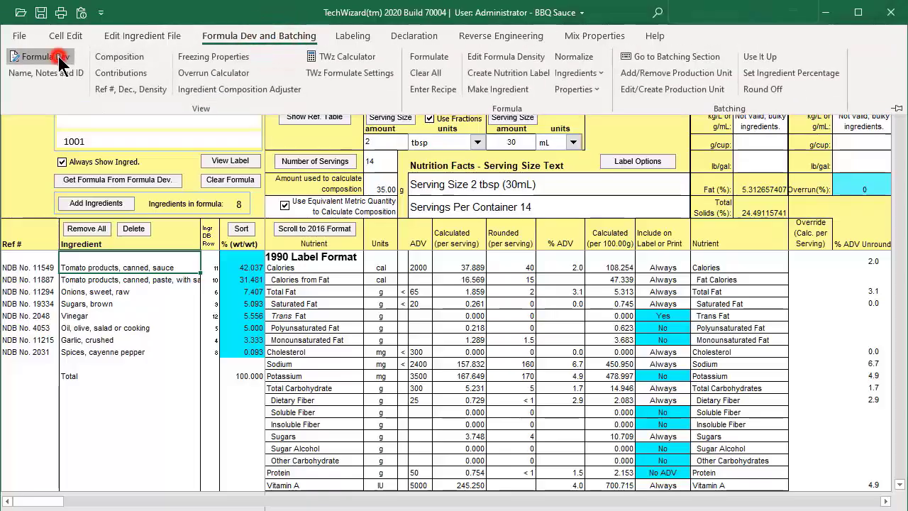